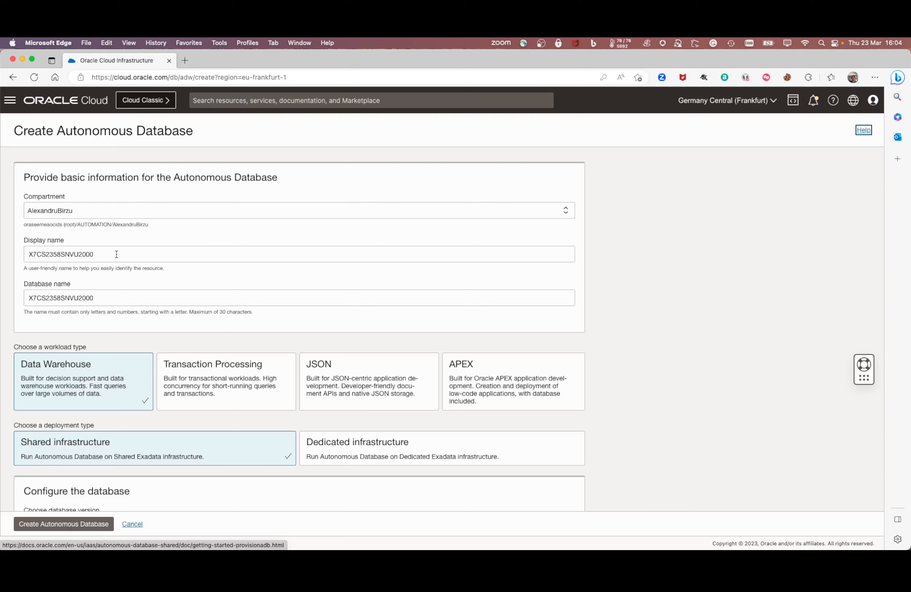
Step: Replace the default display name with 'TestATP' in the Create Autonomous Database form
double_click(116, 255)
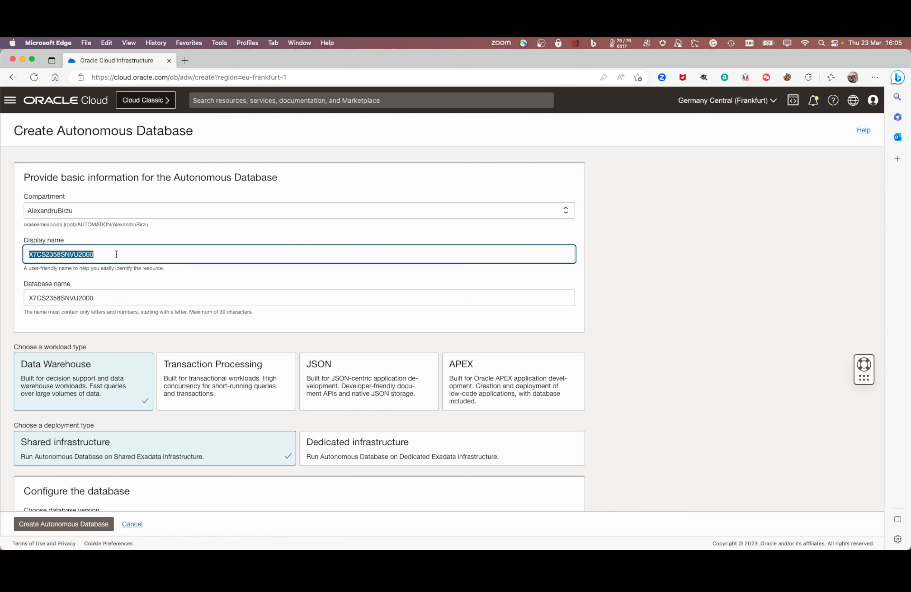
text(TestATP)
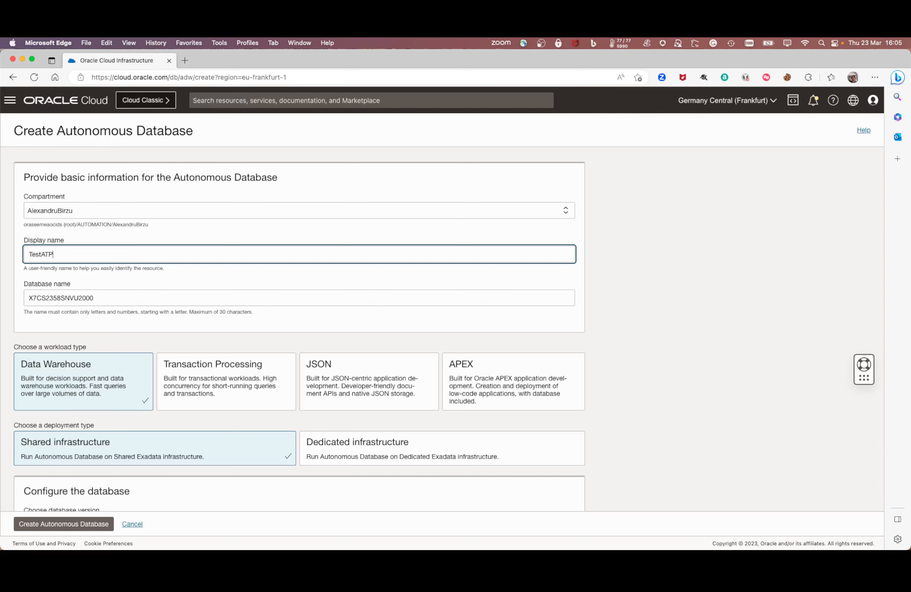
scroll(116, 255, down, 3)
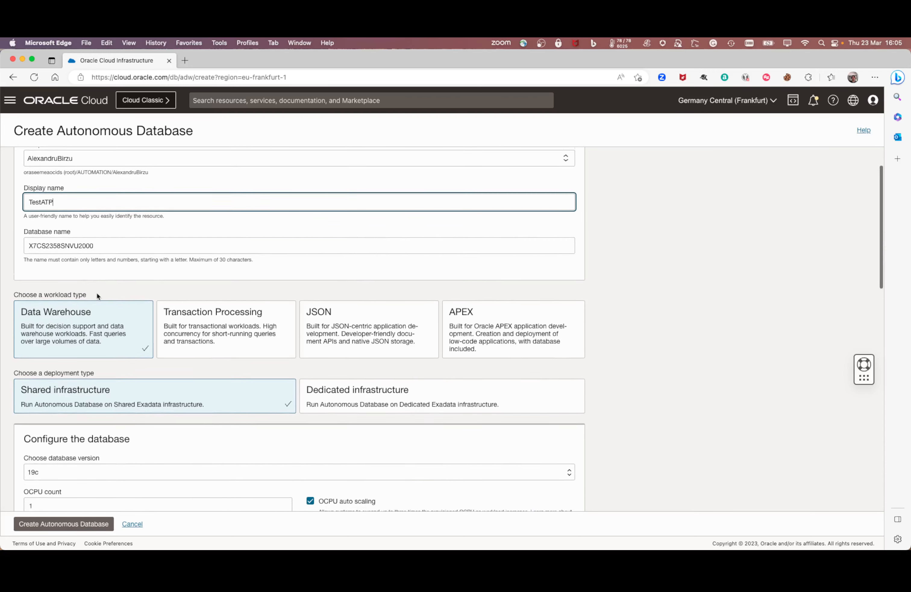
scroll(97, 295, down, 2)
Step: Choose the Transaction Processing workload and keep database version 19c
click(180, 287)
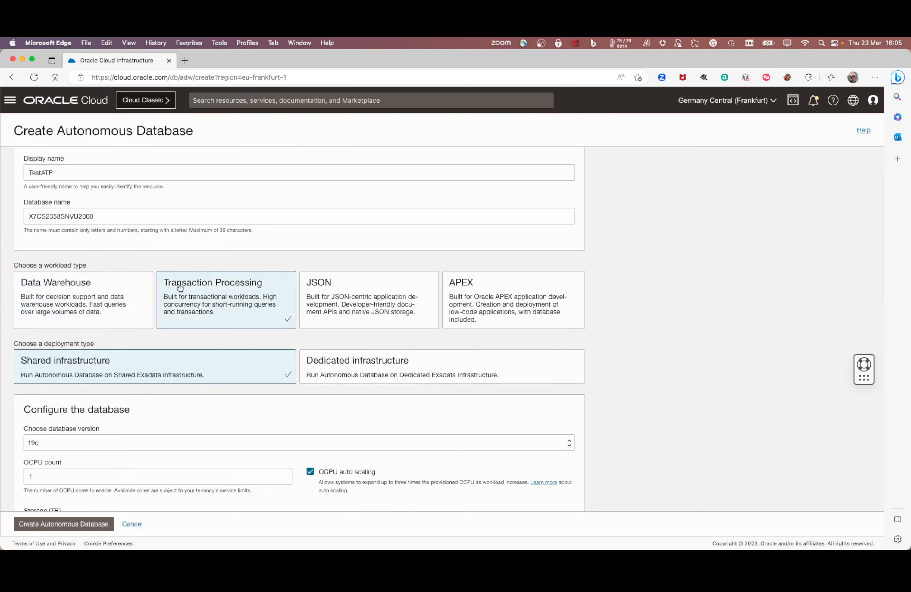
scroll(192, 289, down, 5)
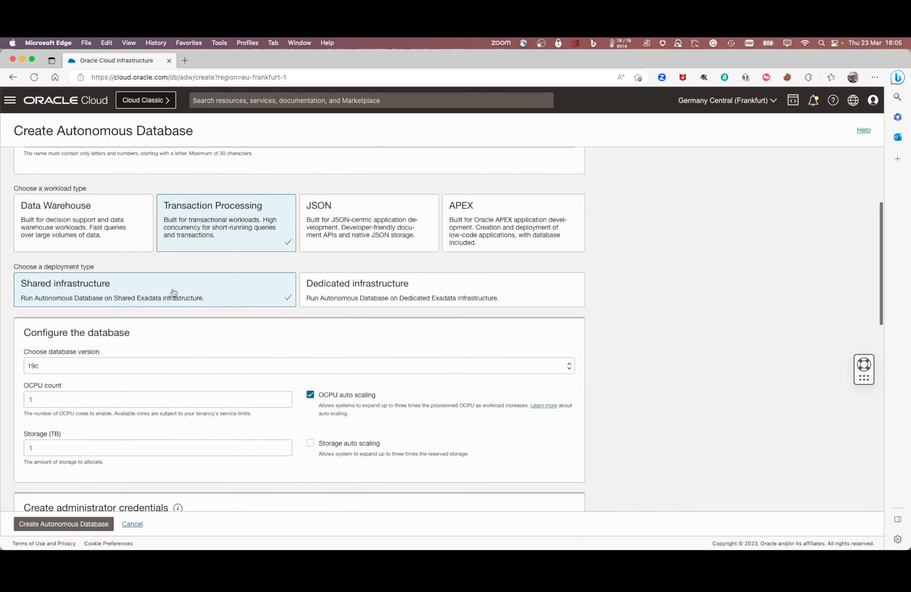
scroll(108, 294, down, 2)
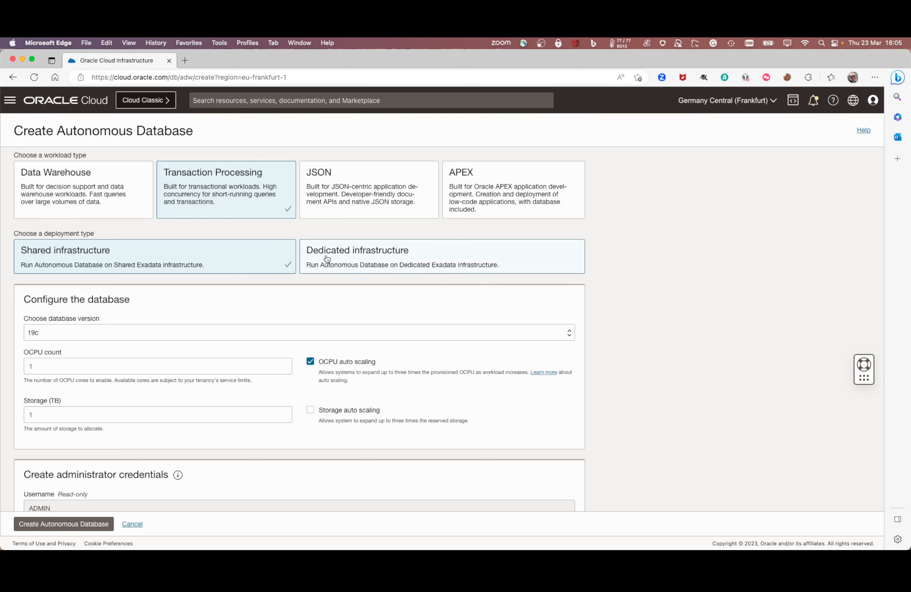
scroll(327, 258, down, 2)
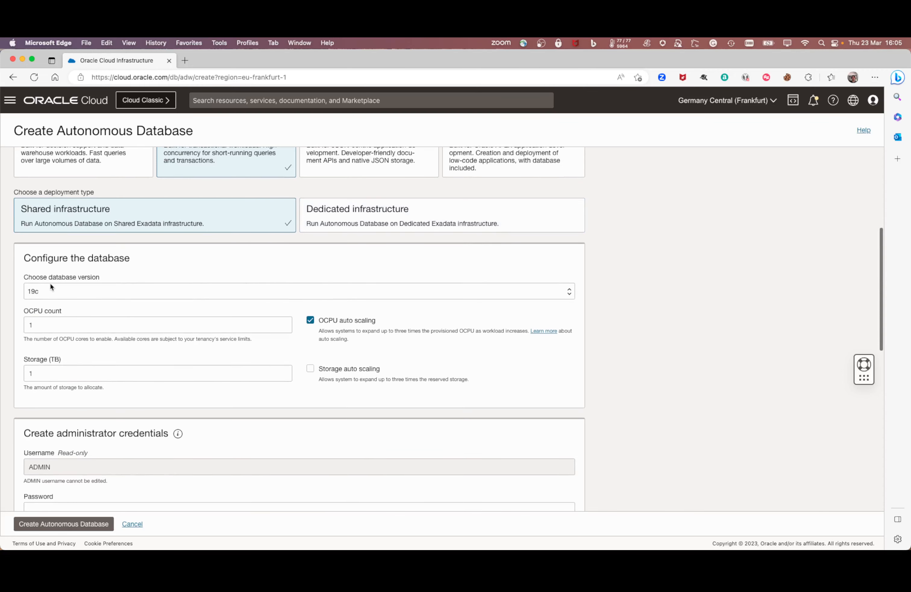
click(60, 292)
click(69, 300)
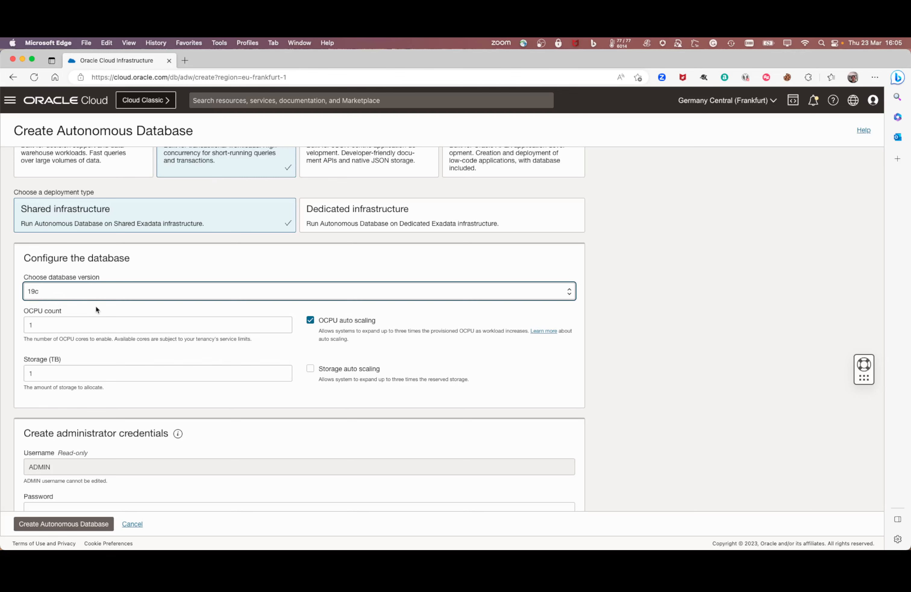
Step: Enable Storage auto scaling alongside OCPU auto scaling
scroll(95, 305, down, 2)
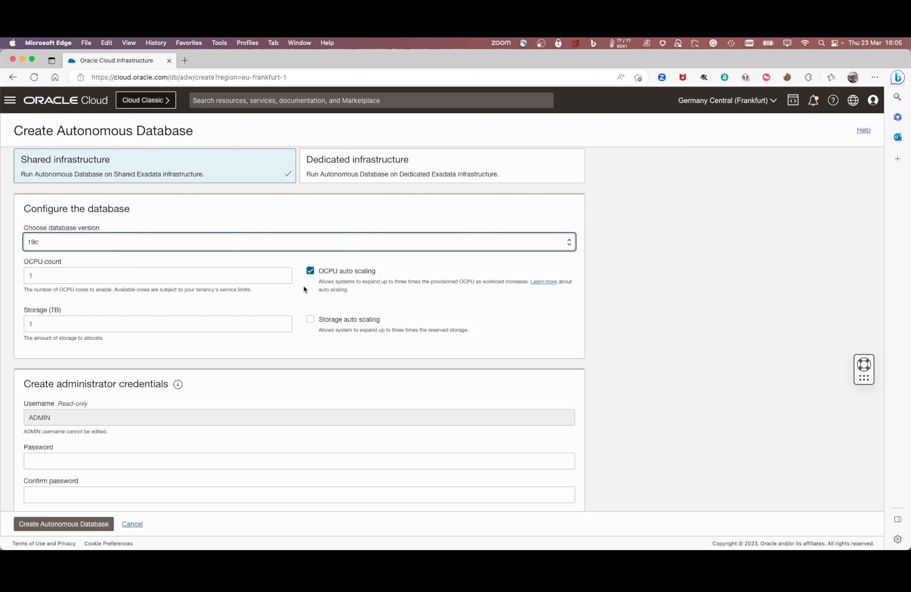
drag(380, 270, 321, 274)
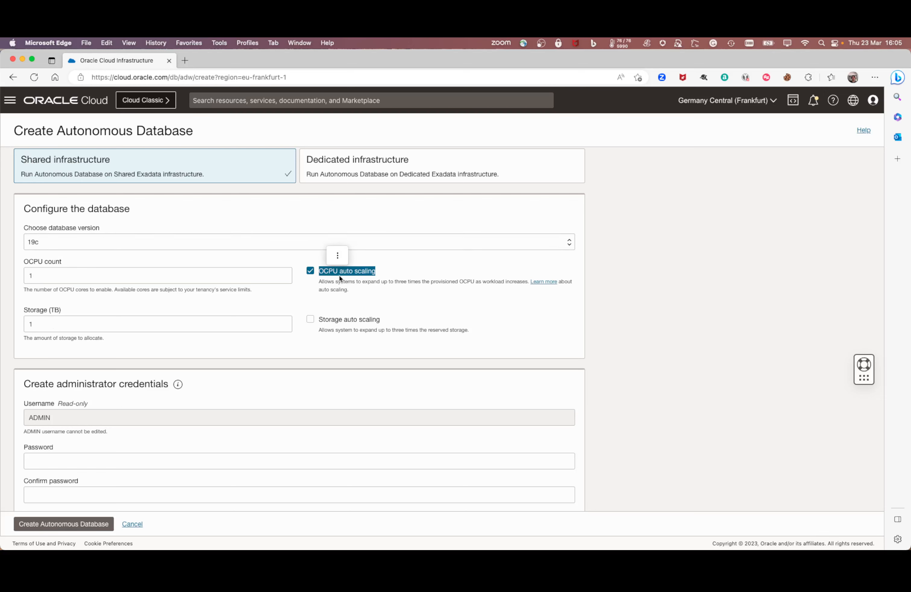
click(366, 287)
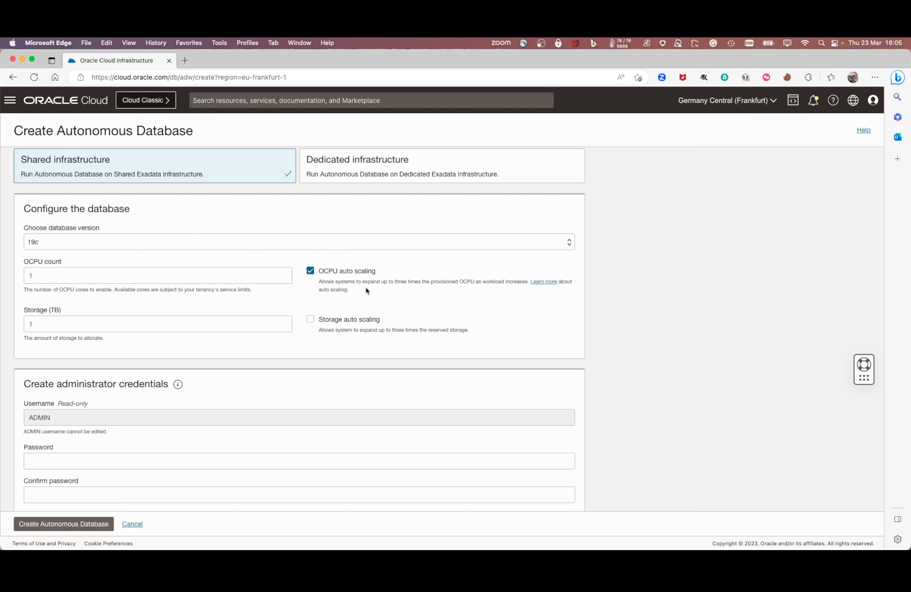
click(311, 320)
Step: Enter the ADMIN password in both the Password and Confirm password fields
scroll(69, 313, down, 1)
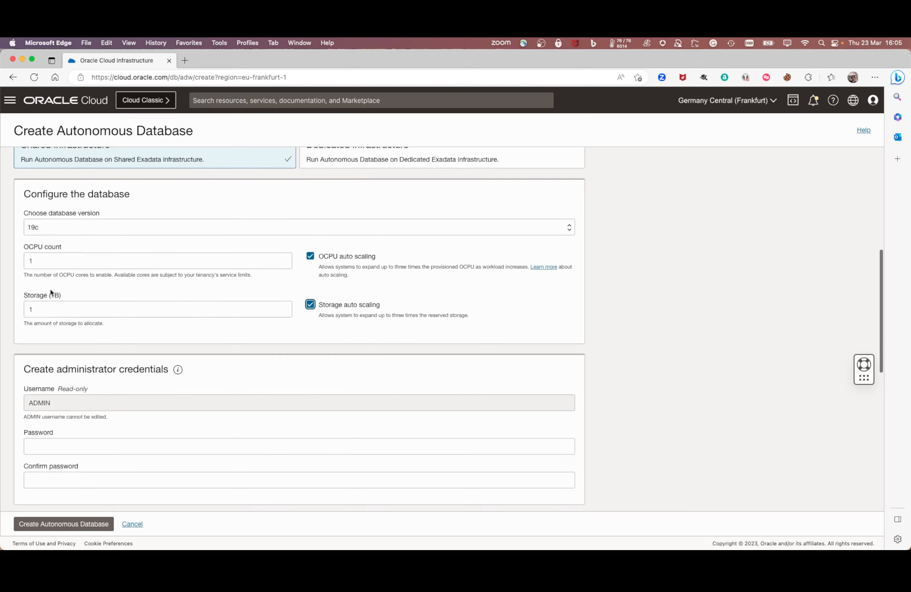
scroll(223, 297, down, 3)
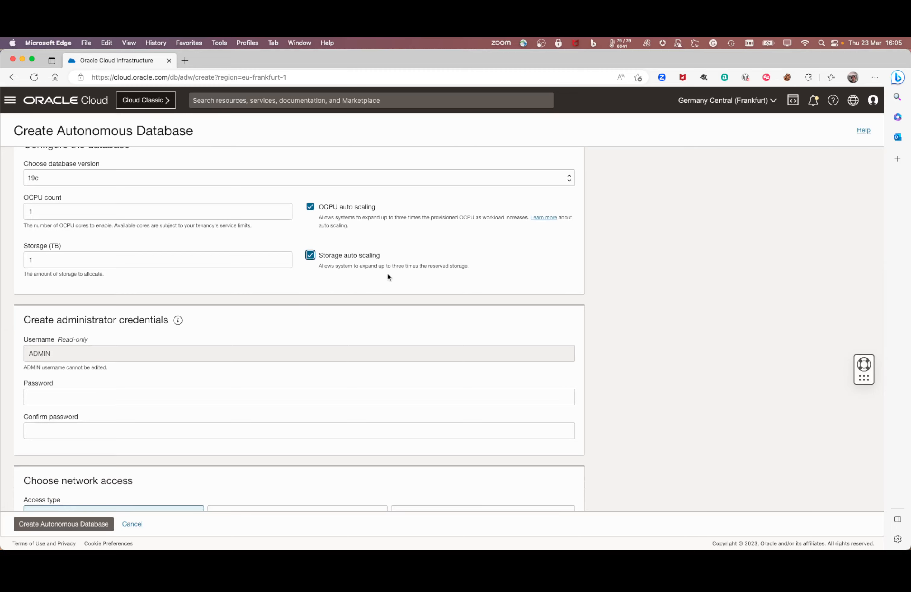
scroll(389, 275, down, 3)
scroll(387, 276, down, 4)
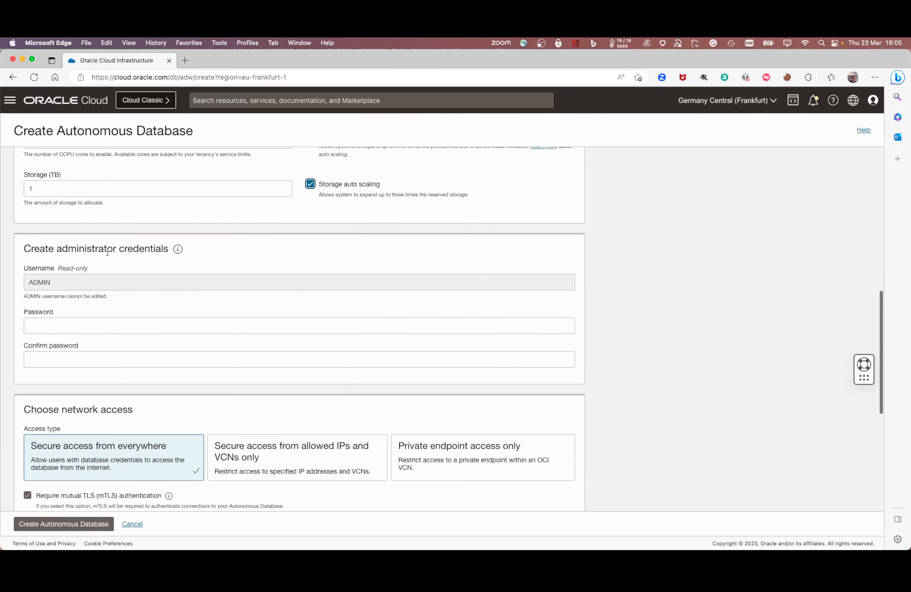
click(80, 282)
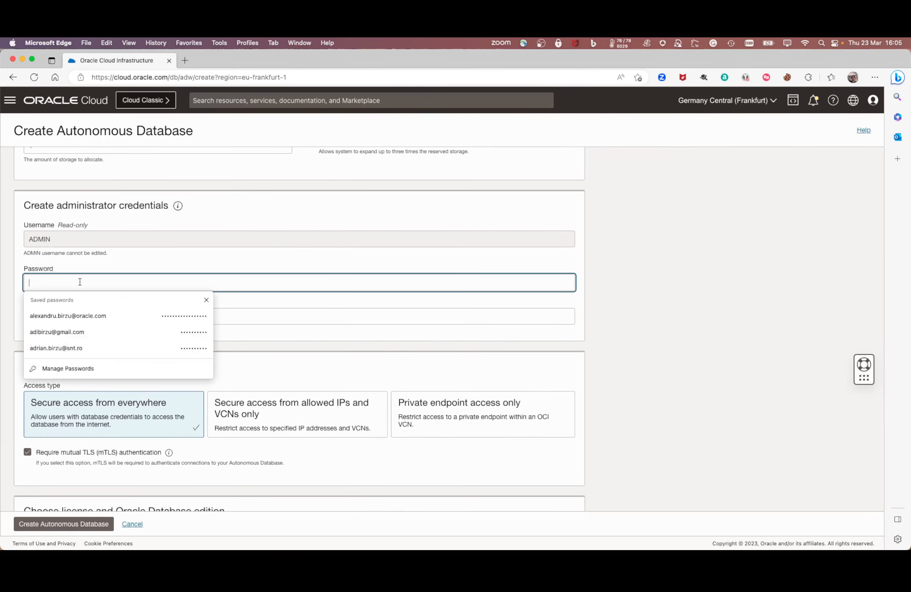
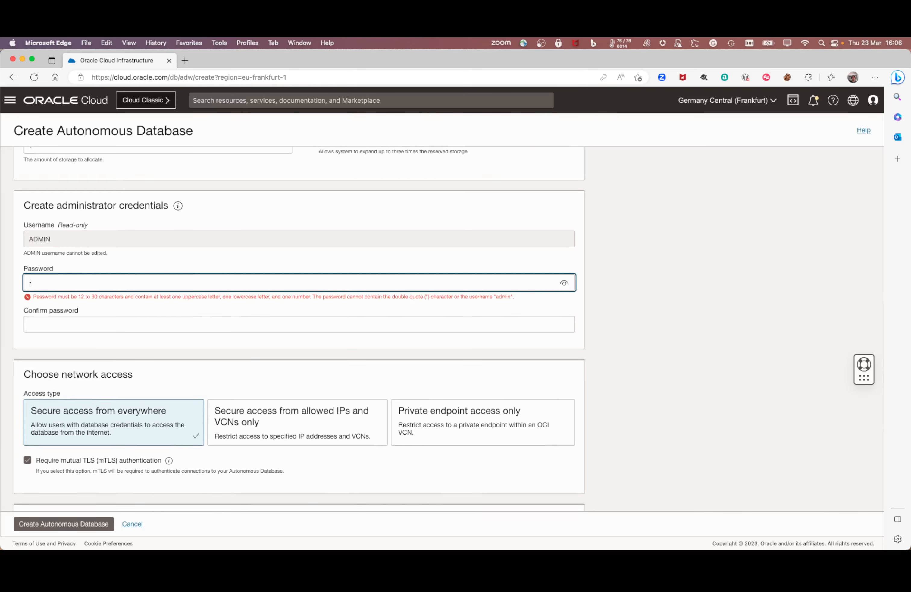
key(Tab)
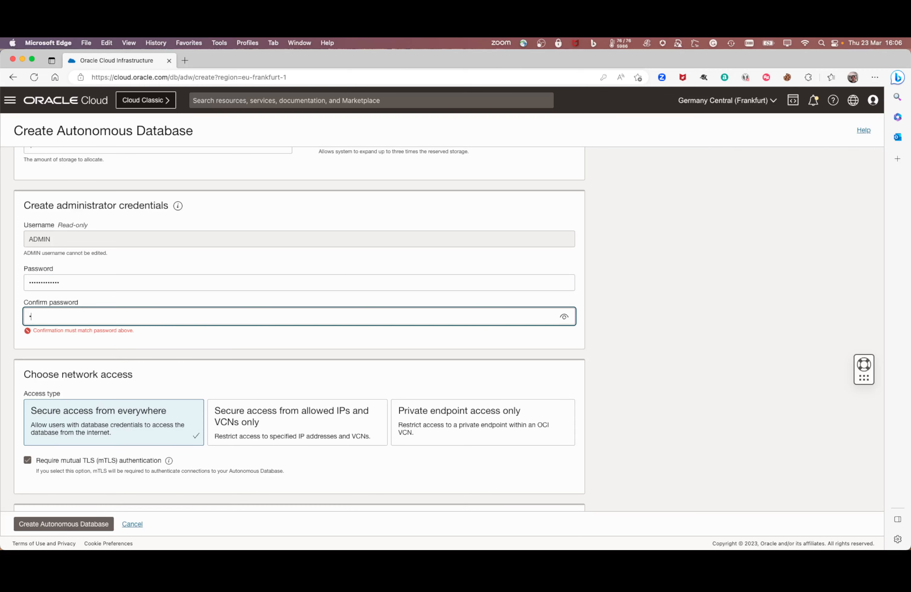
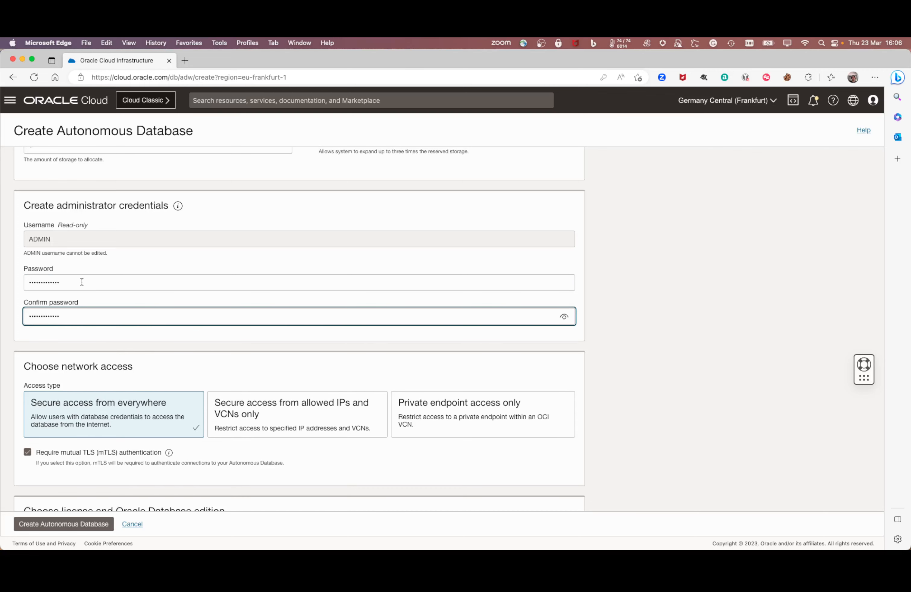
scroll(85, 292, down, 3)
drag(138, 299, 24, 297)
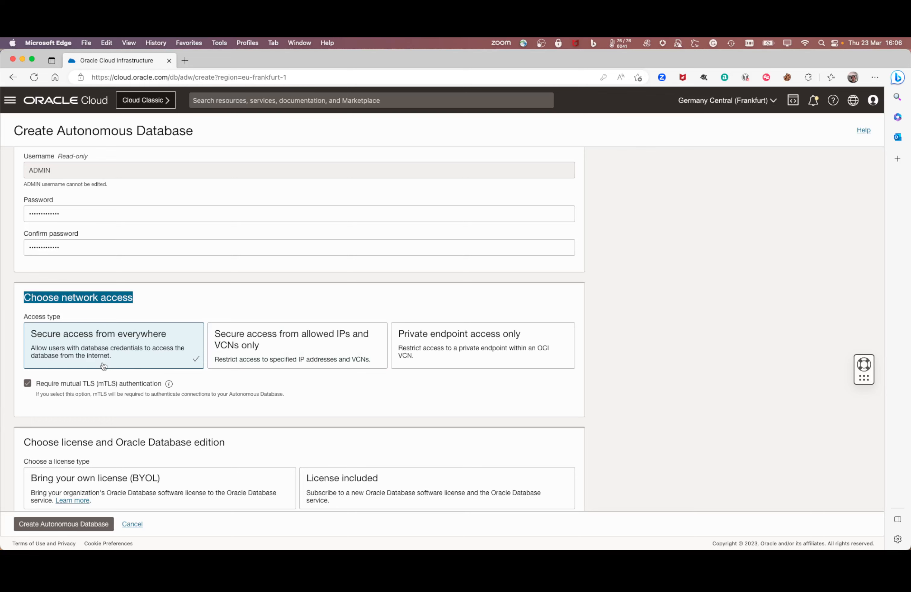
scroll(105, 346, down, 2)
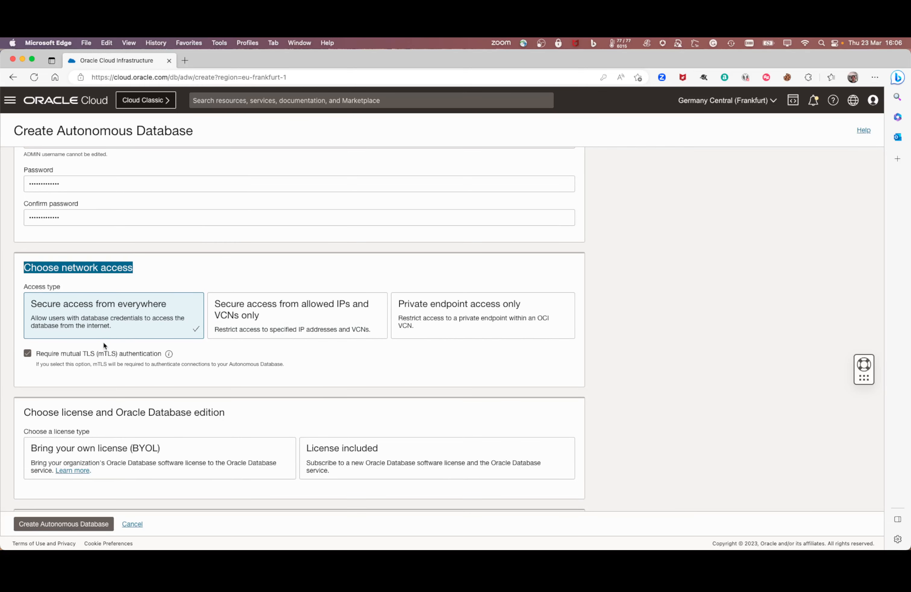
scroll(102, 341, down, 1)
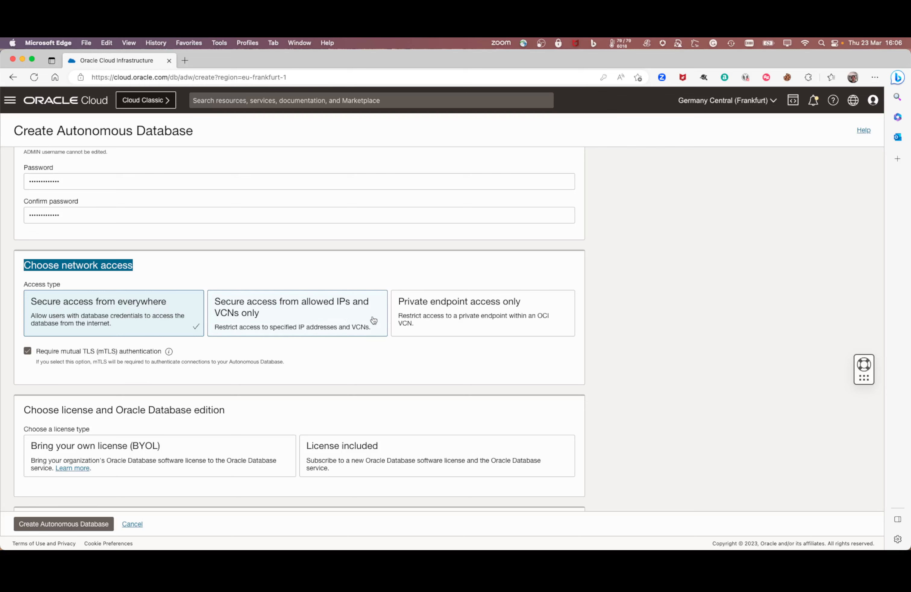
click(450, 321)
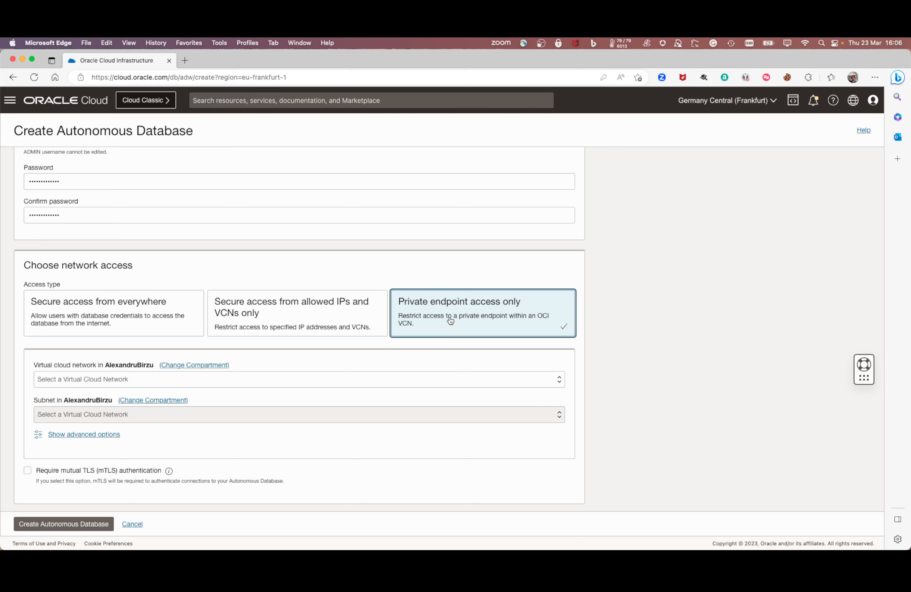
scroll(425, 318, down, 2)
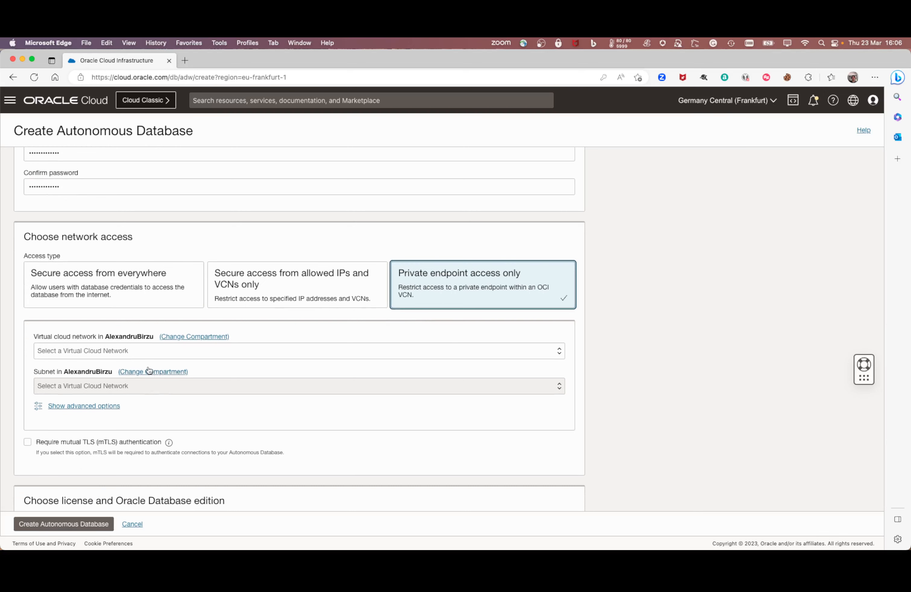
click(126, 349)
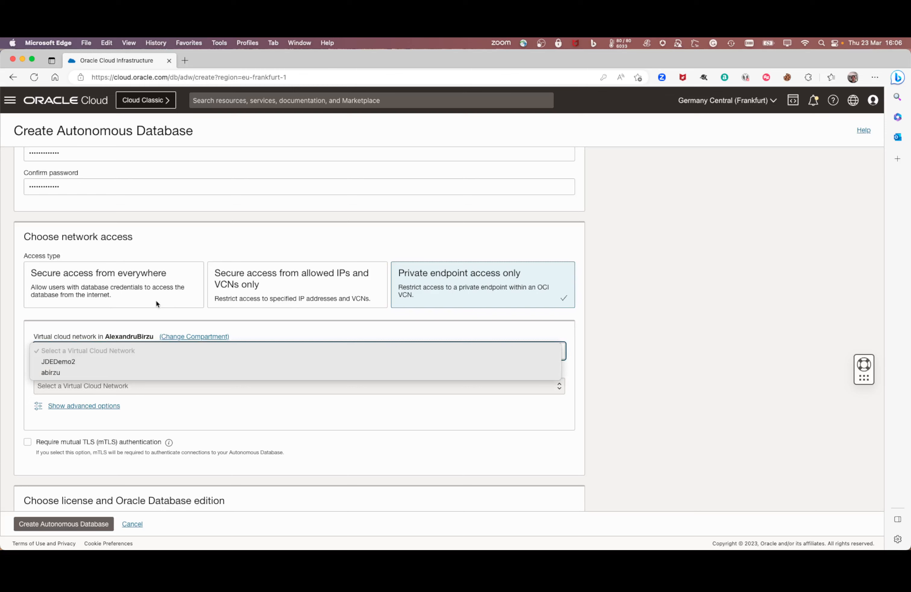
click(158, 311)
click(173, 288)
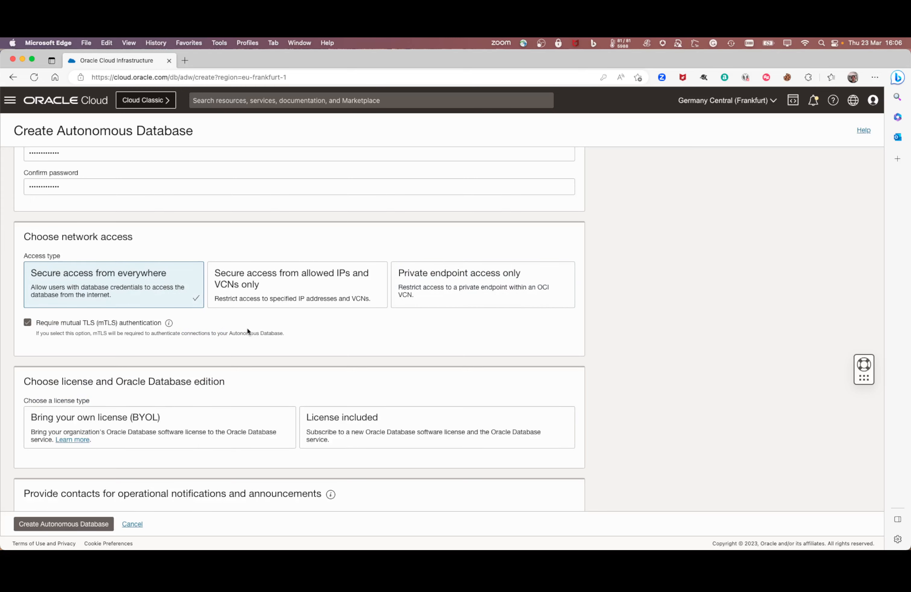
scroll(247, 329, down, 2)
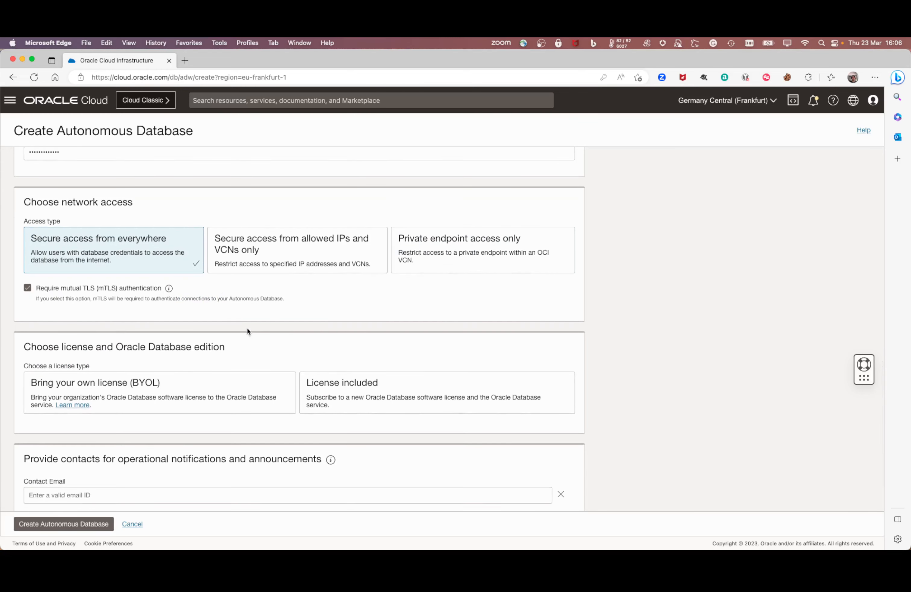
Step: Choose Bring your own license (BYOL) with Enterprise Edition
scroll(247, 331, down, 3)
click(249, 332)
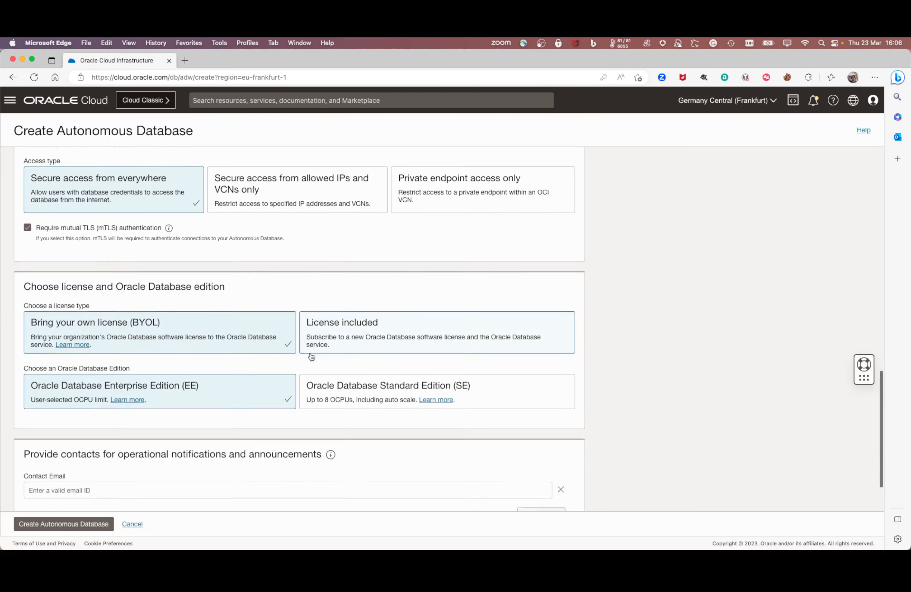
scroll(234, 348, down, 2)
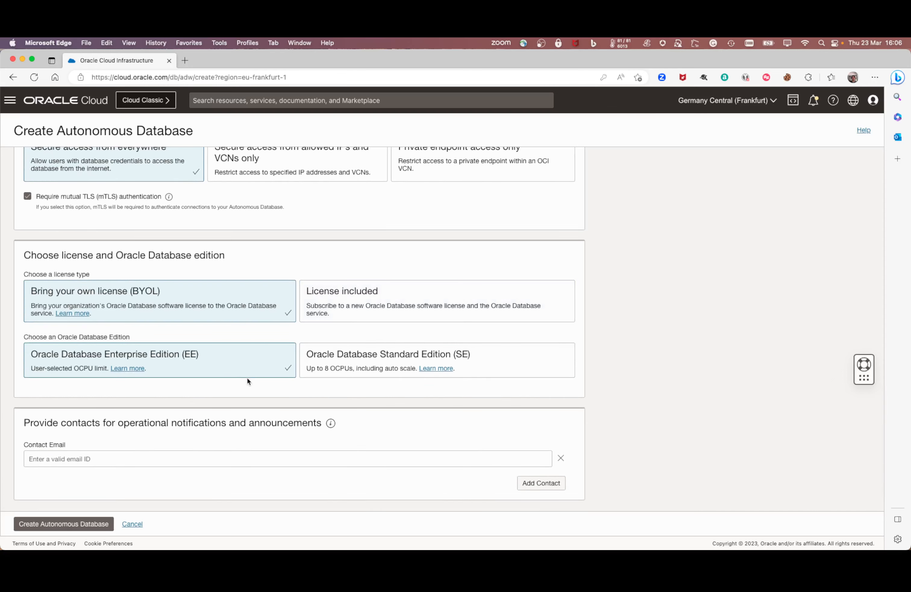
scroll(246, 377, down, 1)
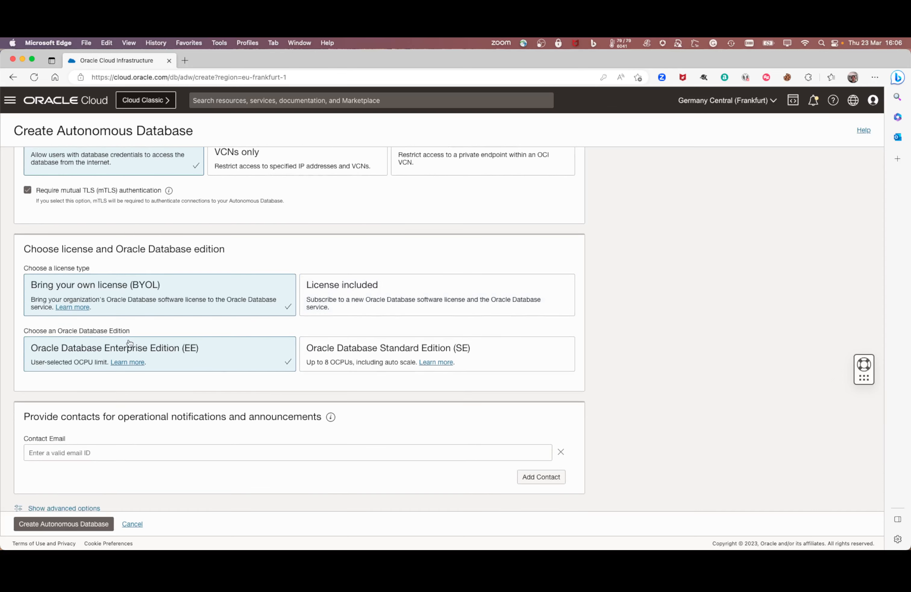
scroll(169, 331, down, 2)
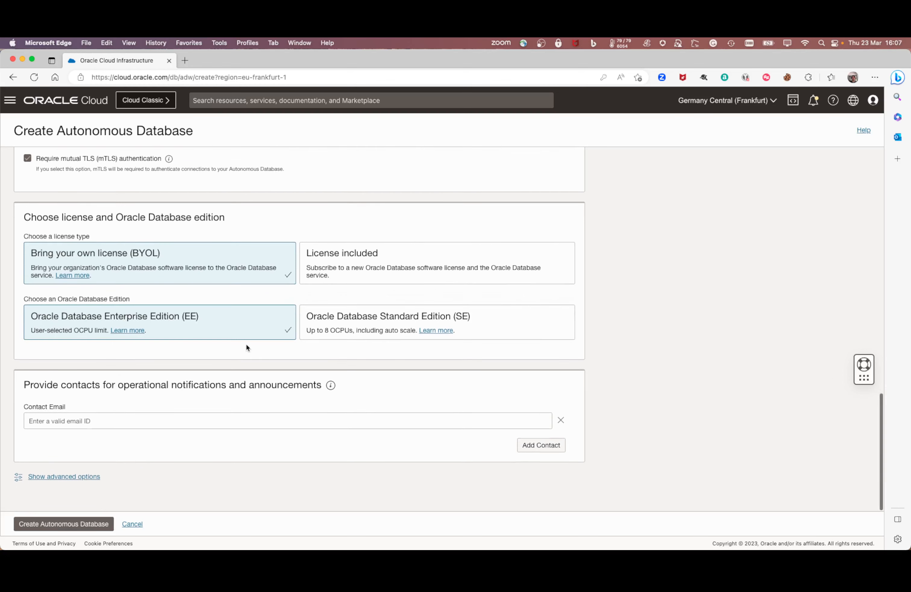
Step: Leave Contact Email empty and create the autonomous database
click(130, 420)
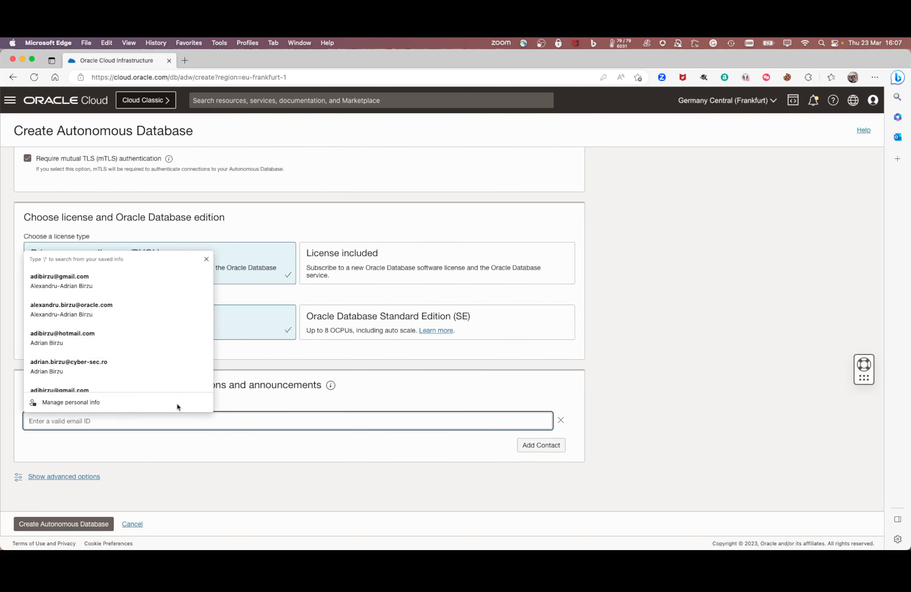
click(397, 376)
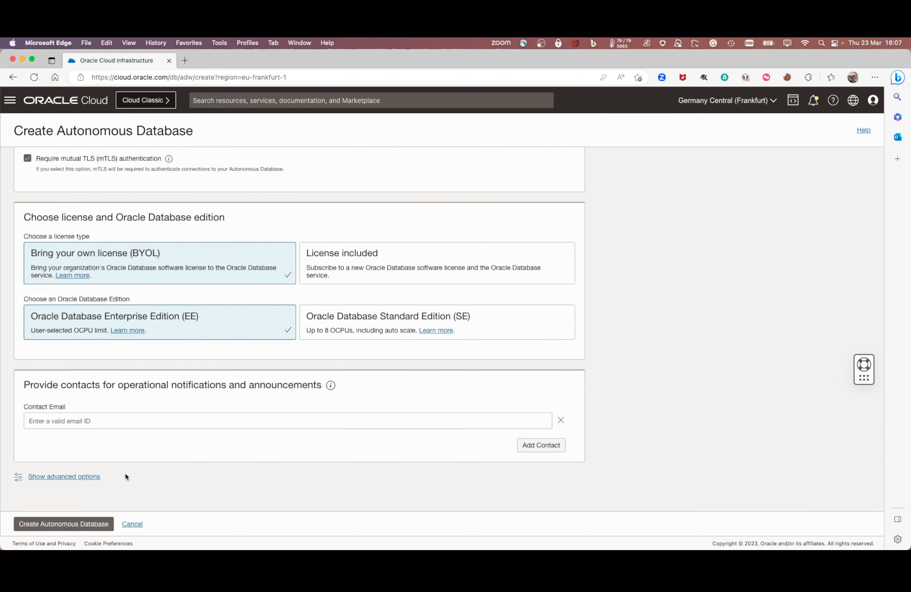
click(87, 524)
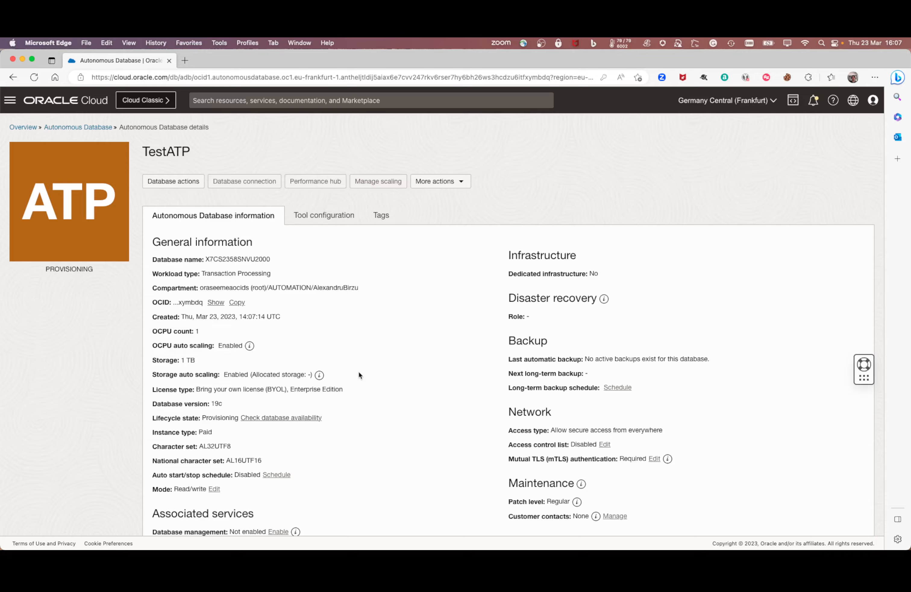
Step: Scroll through TestATP's General information and Metrics while it provisions
scroll(358, 370, down, 15)
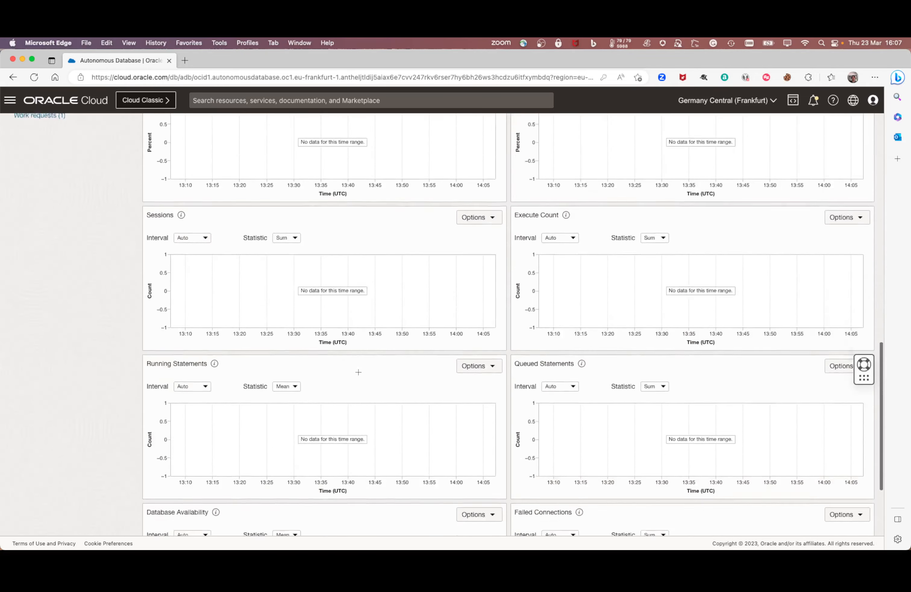
scroll(358, 372, up, 15)
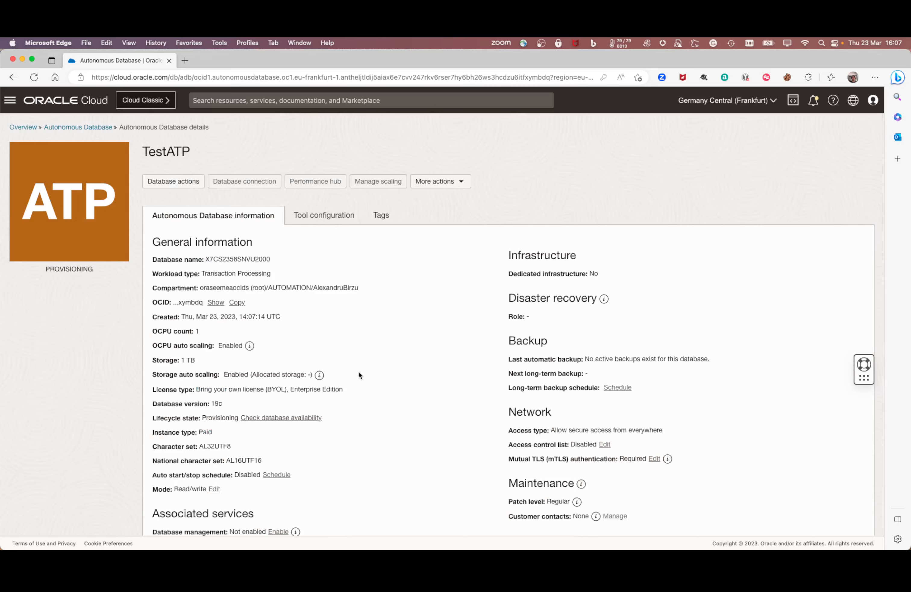
scroll(358, 373, down, 8)
scroll(359, 373, up, 8)
Step: Review TestATP's Tool configuration: APEX, Database Actions and others Enabled, MongoDB API Disabled
click(320, 215)
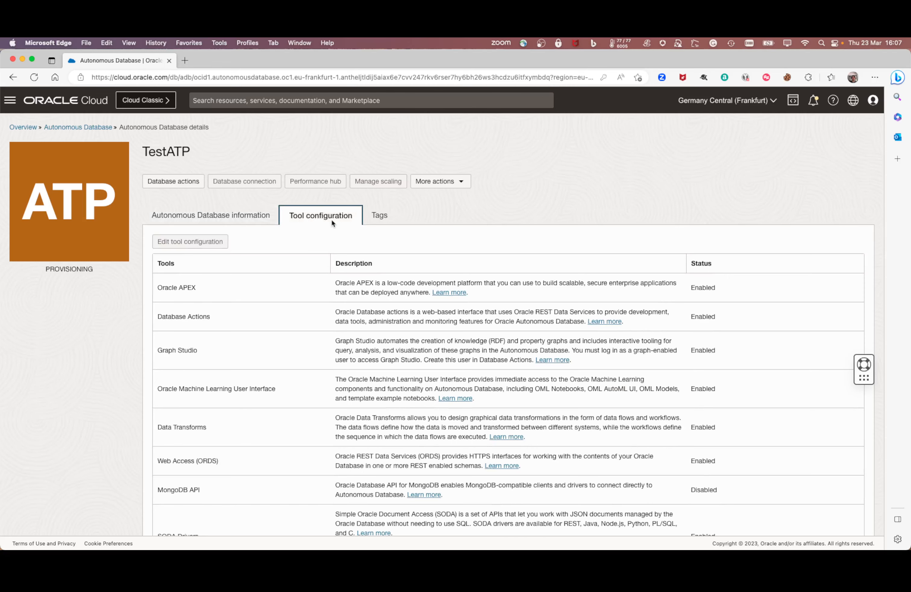
scroll(284, 275, down, 3)
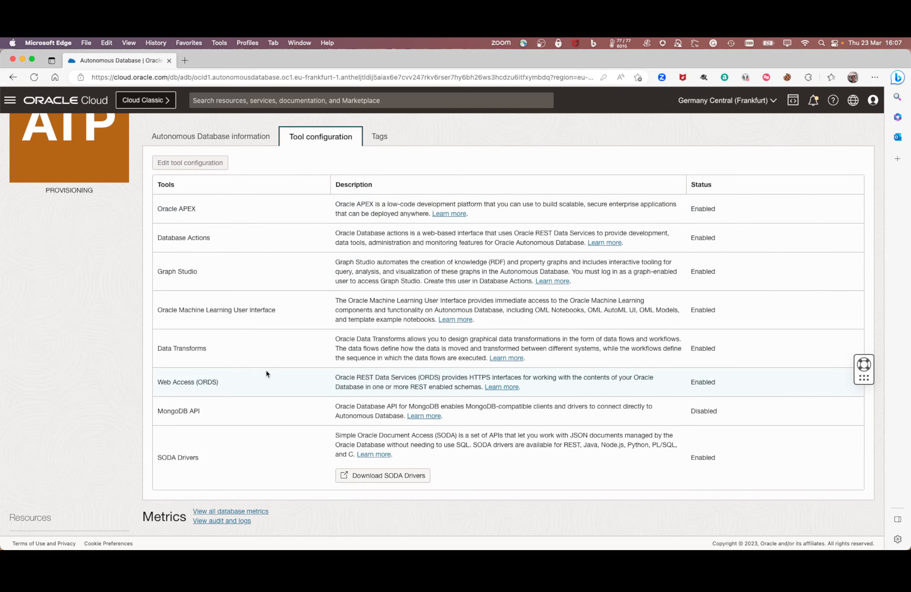
scroll(266, 371, down, 3)
scroll(266, 371, up, 4)
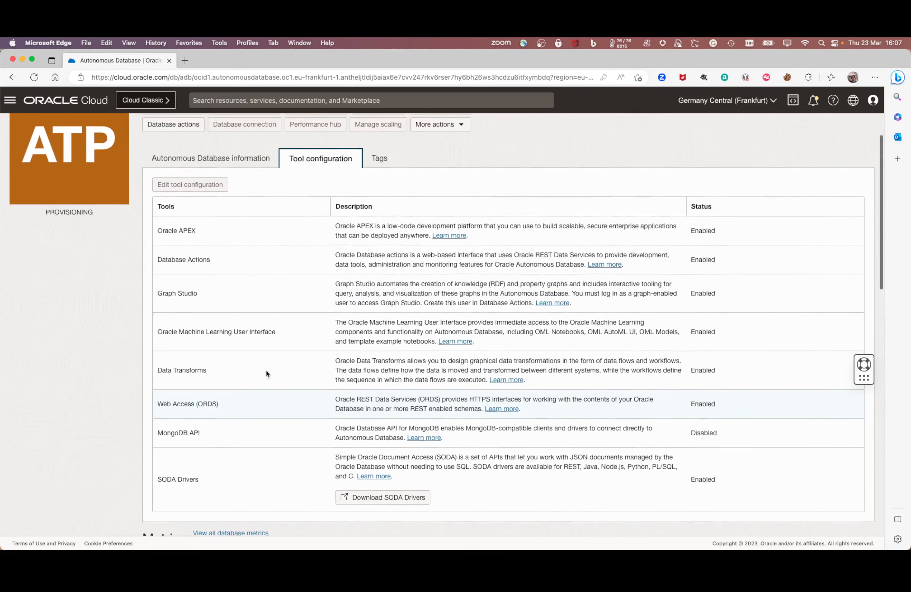
scroll(266, 373, up, 2)
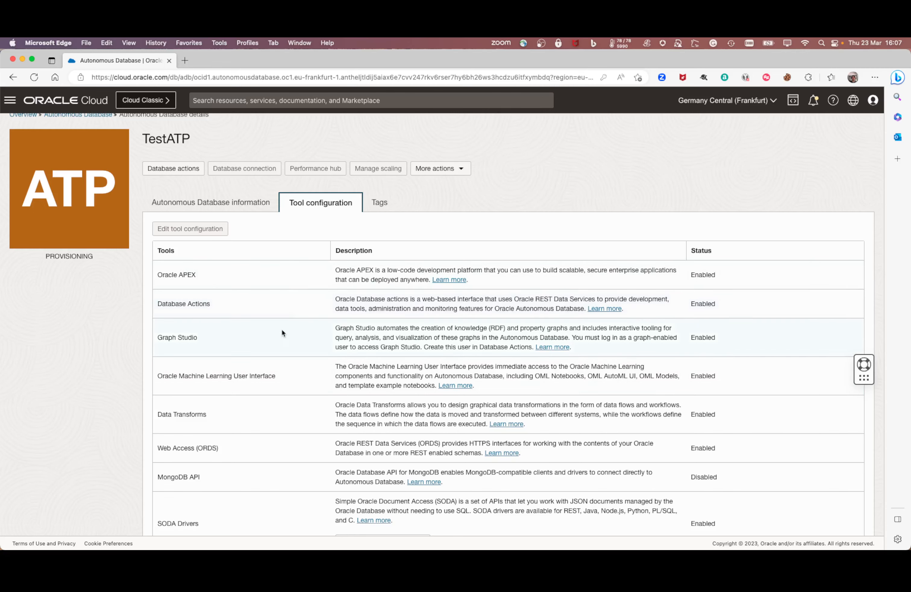
scroll(282, 331, down, 4)
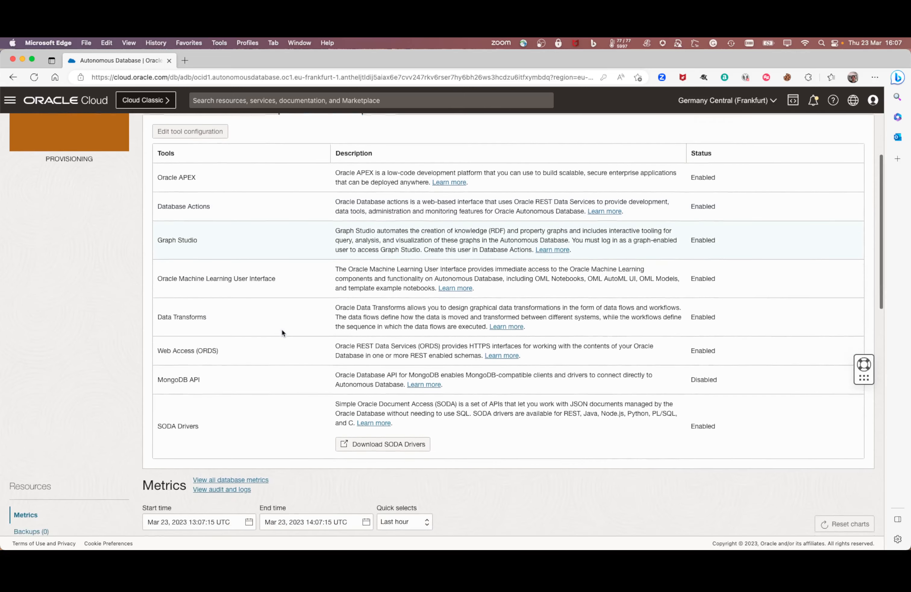
scroll(282, 333, down, 1)
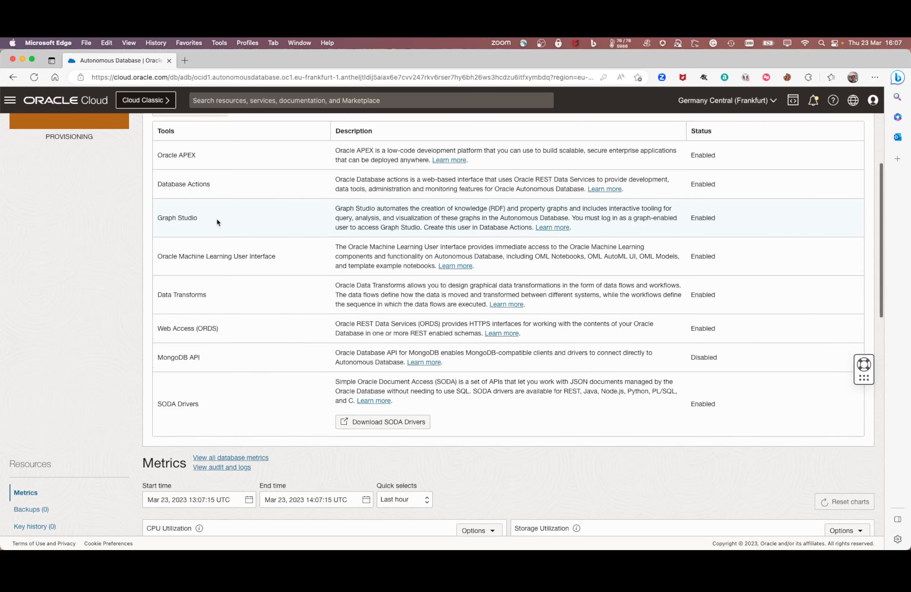
scroll(216, 218, down, 5)
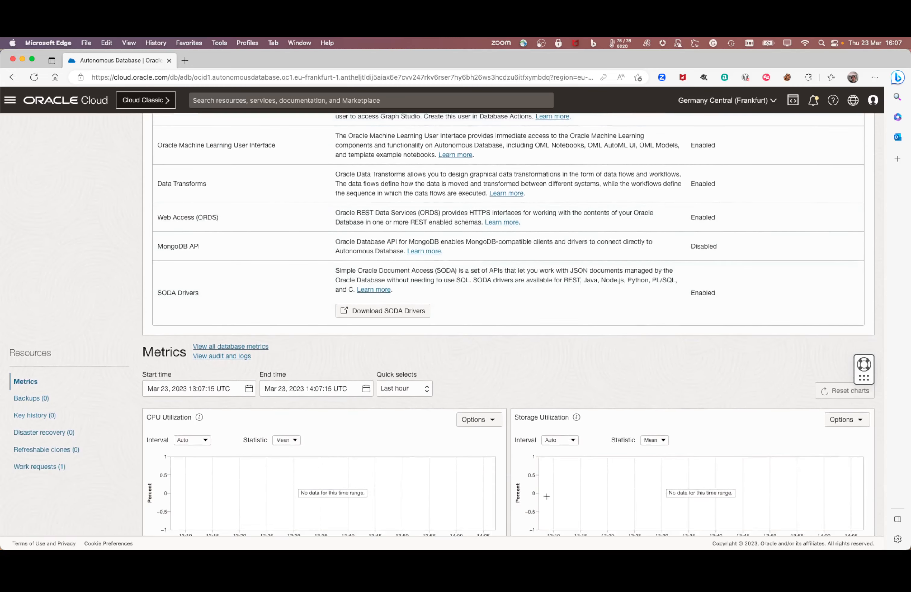
scroll(512, 469, down, 10)
scroll(504, 368, up, 20)
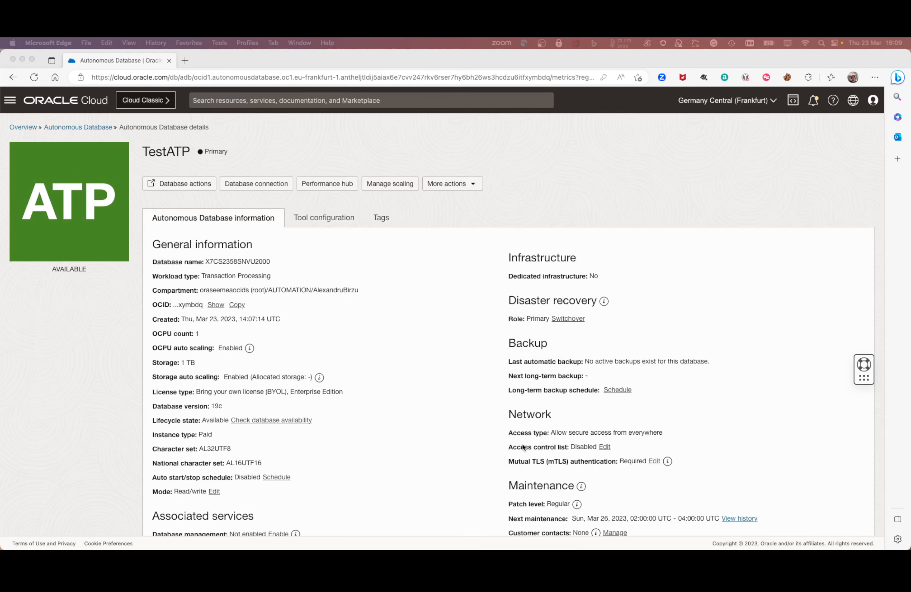
Step: Confirm TestATP shows AVAILABLE and scroll down to its APEX, Data Safe and encryption details
click(73, 270)
double_click(71, 270)
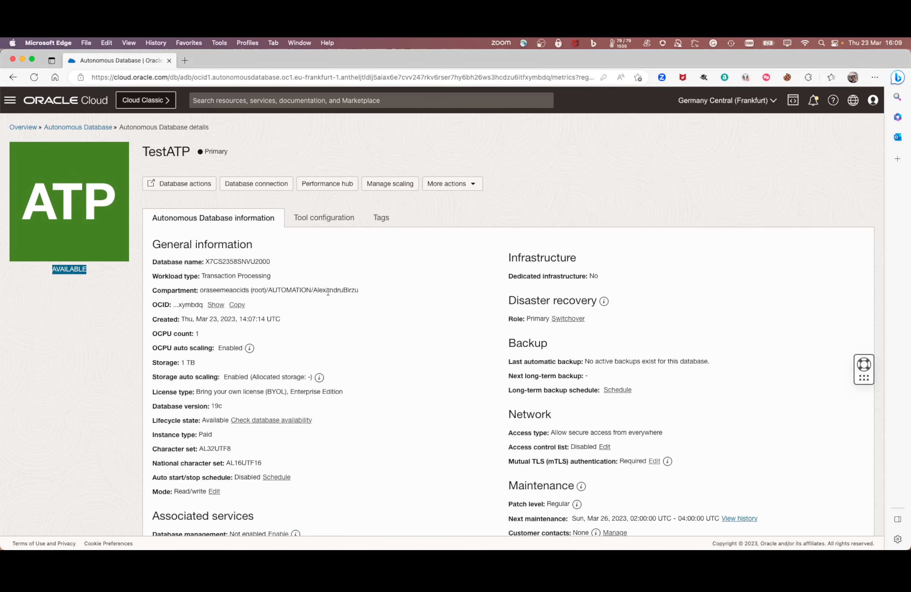
click(352, 293)
scroll(352, 292, down, 2)
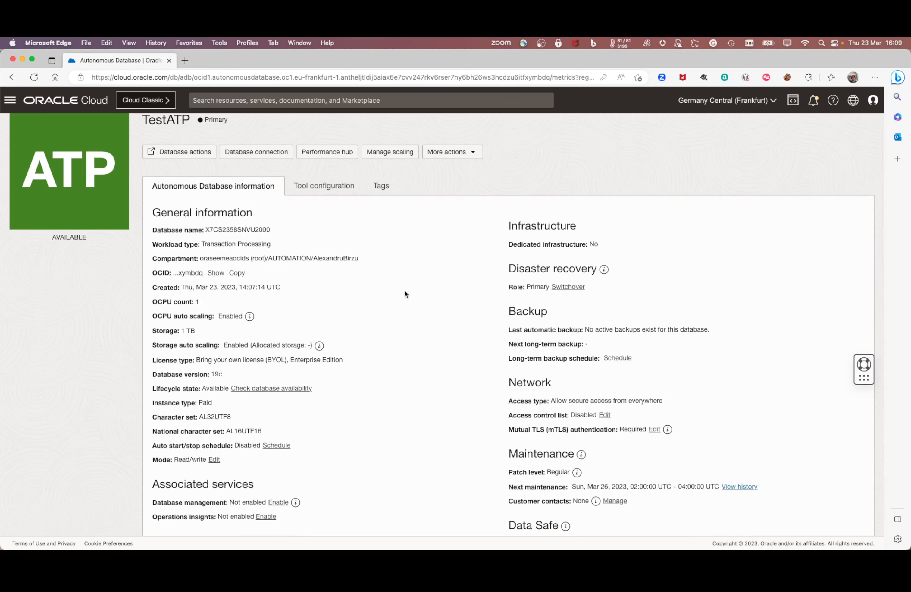
scroll(405, 291, down, 3)
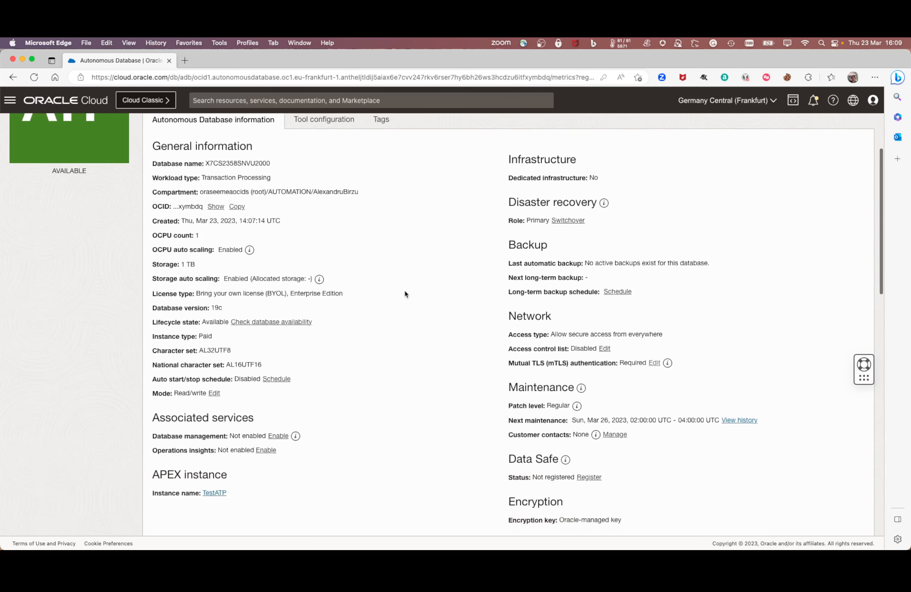
scroll(405, 291, down, 1)
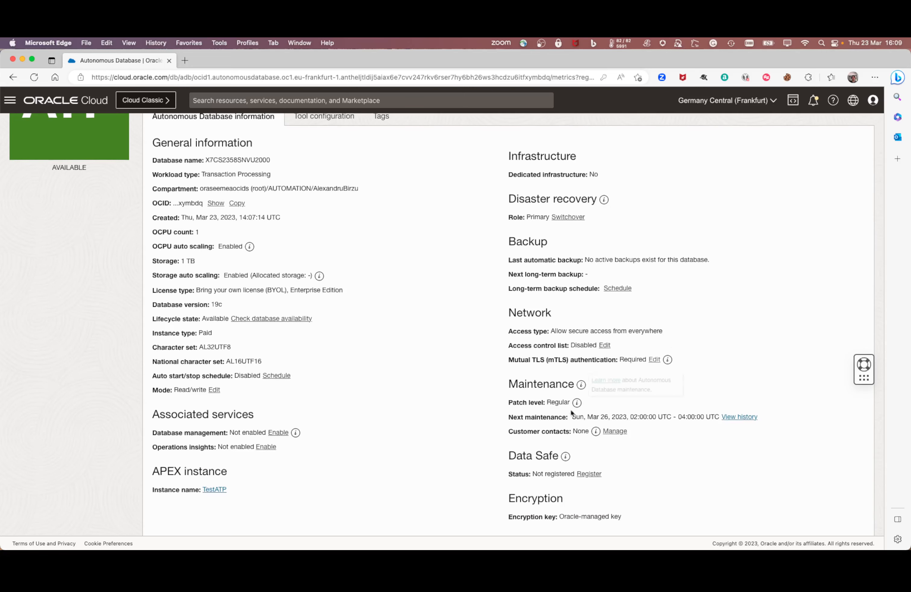
Step: Check customer contacts and the long-term backup schedule without changes, then view TestATP's tags
click(614, 431)
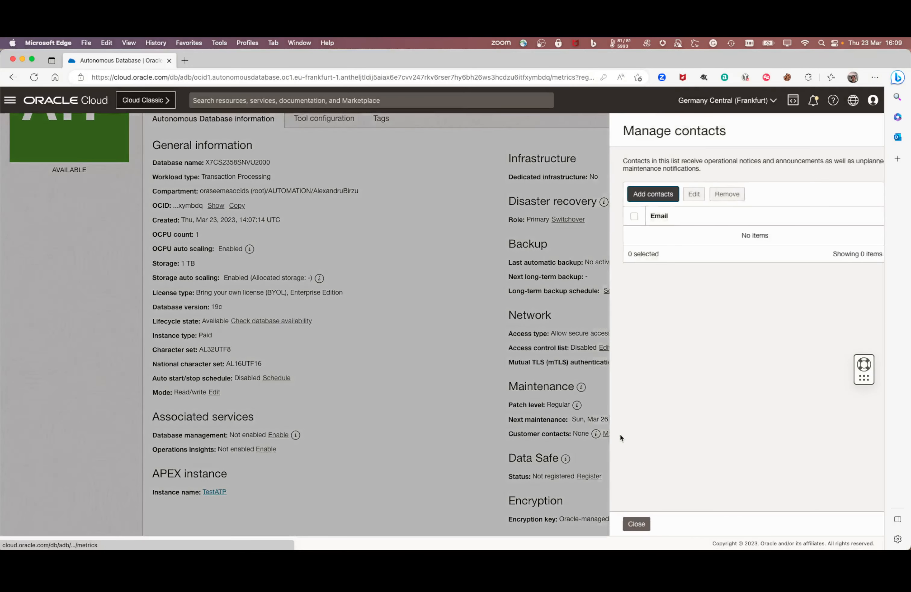
click(619, 524)
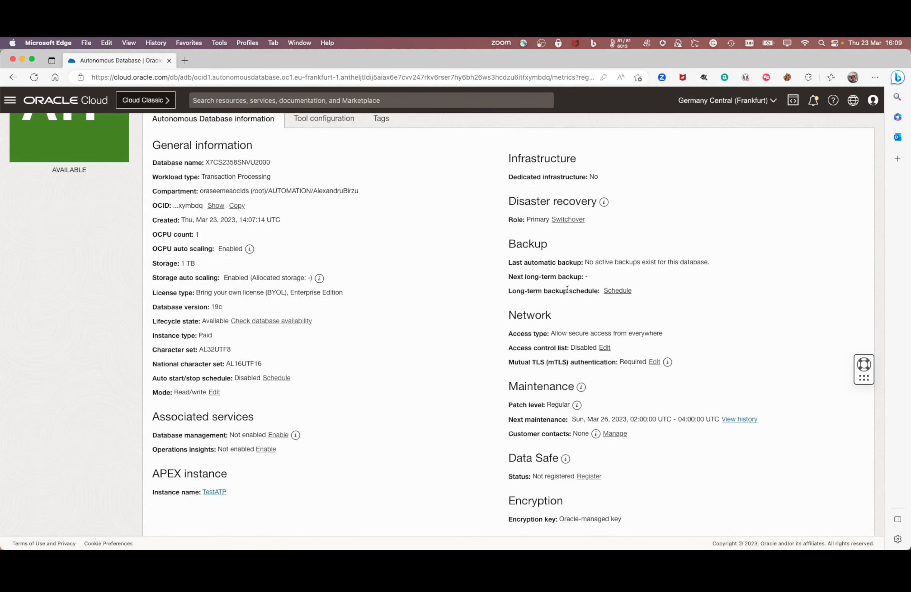
click(621, 291)
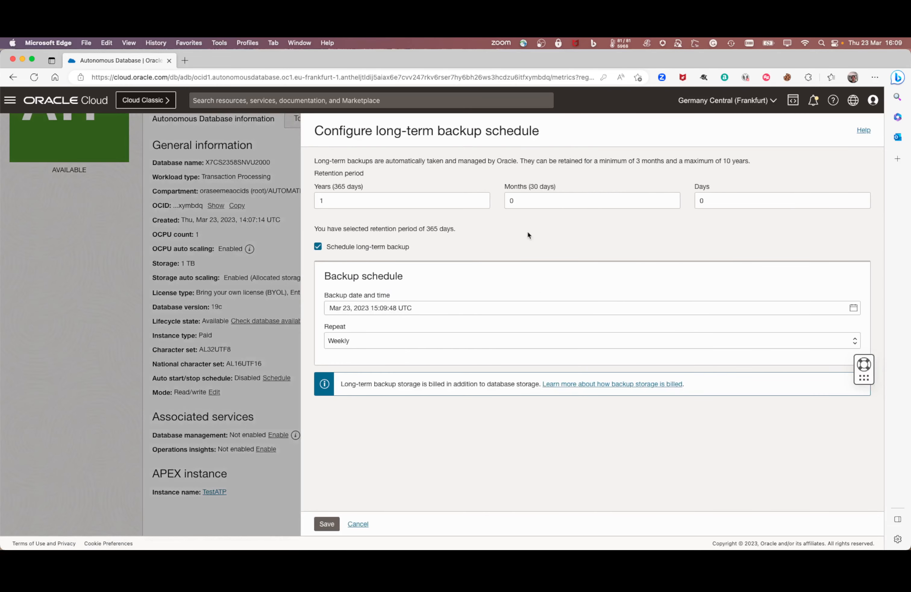
click(358, 523)
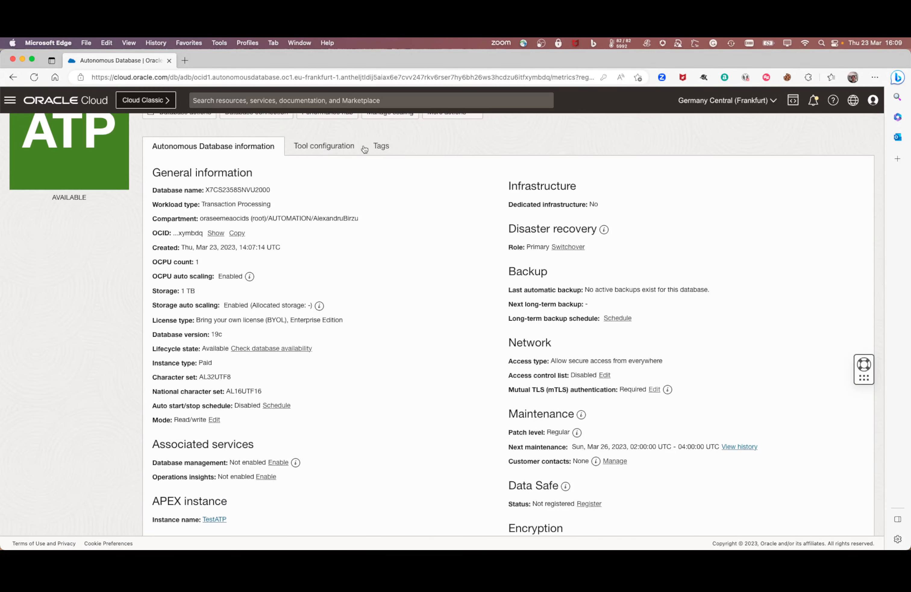
click(395, 148)
scroll(470, 149, up, 1)
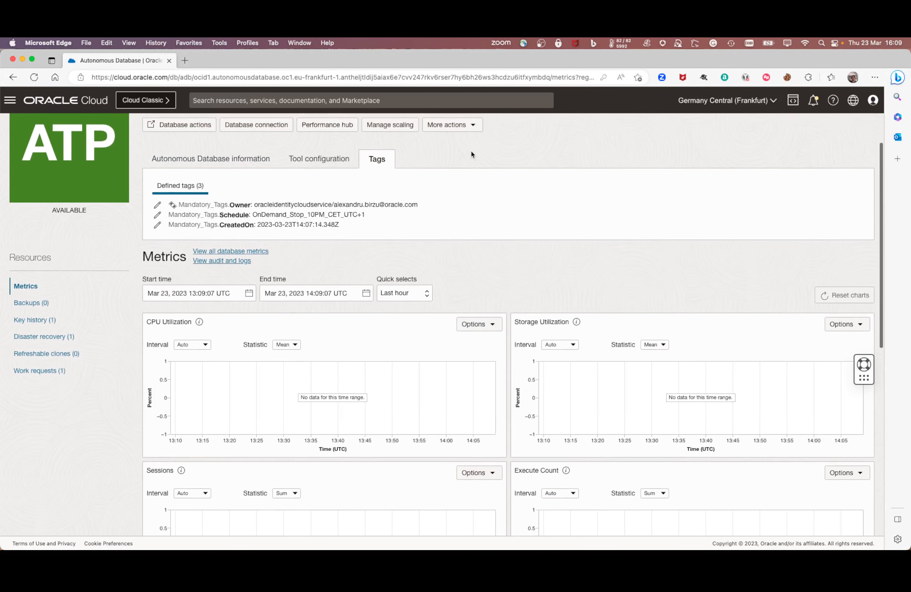
Step: Open the auto start/stop schedule and enable automatic start Monday through Friday
click(452, 127)
click(460, 297)
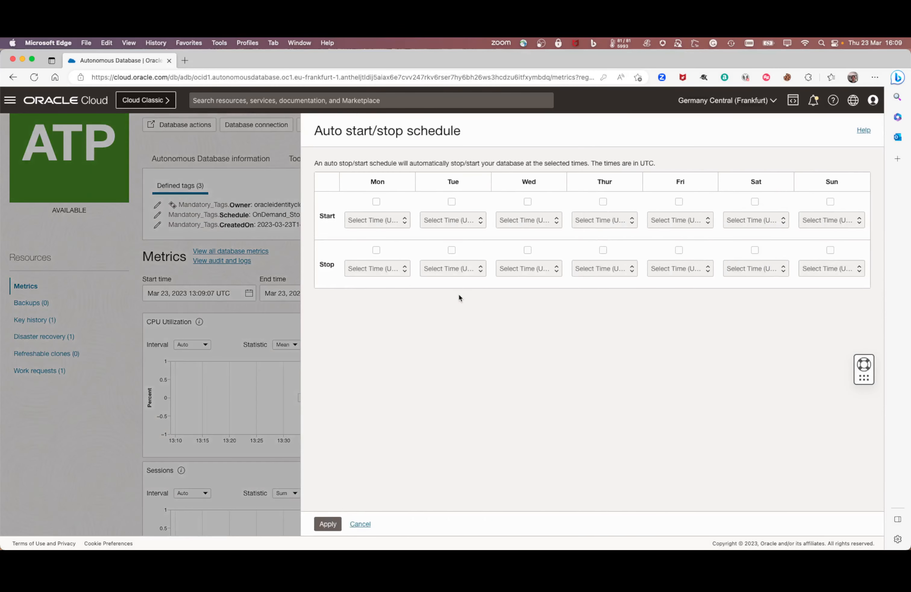
click(376, 201)
click(451, 201)
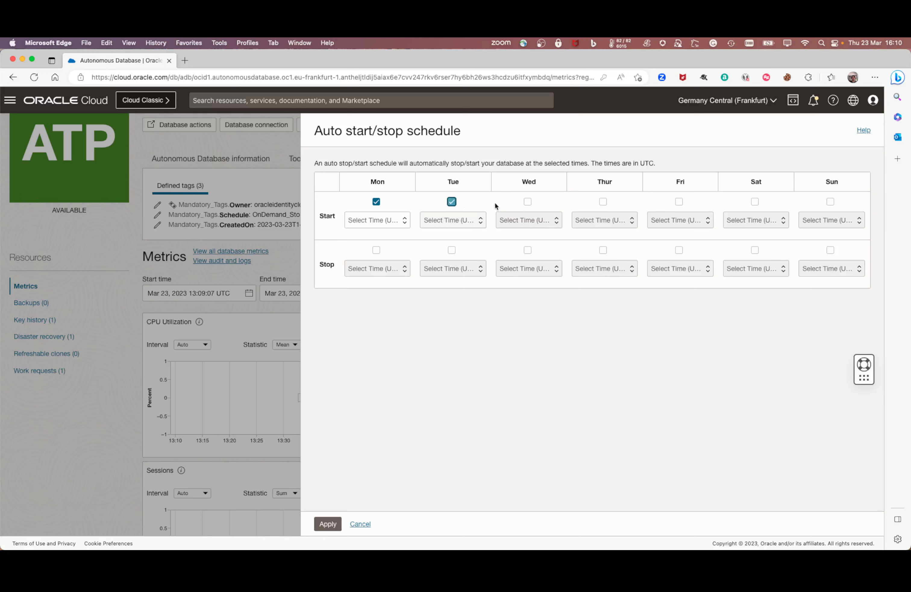
click(528, 202)
click(604, 202)
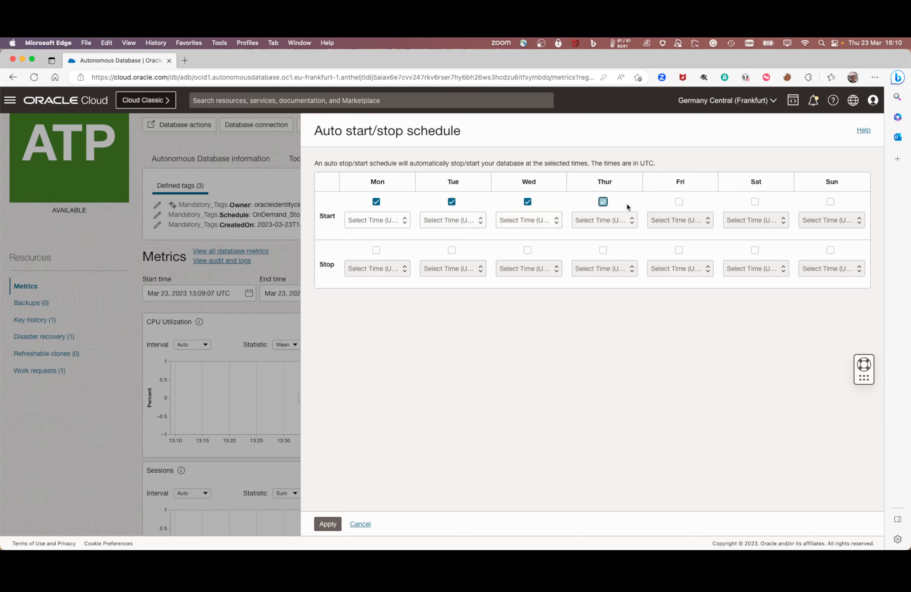
click(679, 202)
Step: Set the start time to 08:00 UTC for Monday through Friday
click(378, 220)
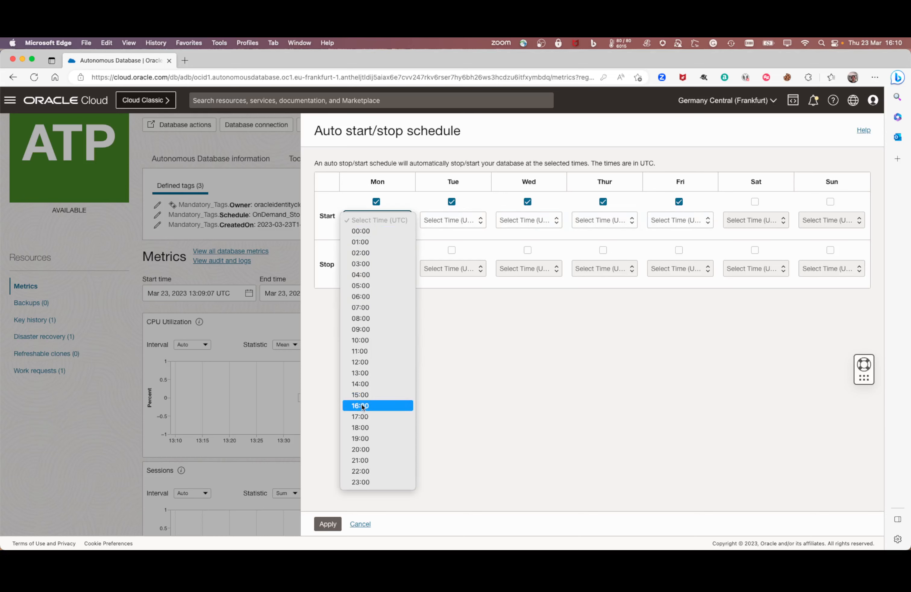
click(366, 319)
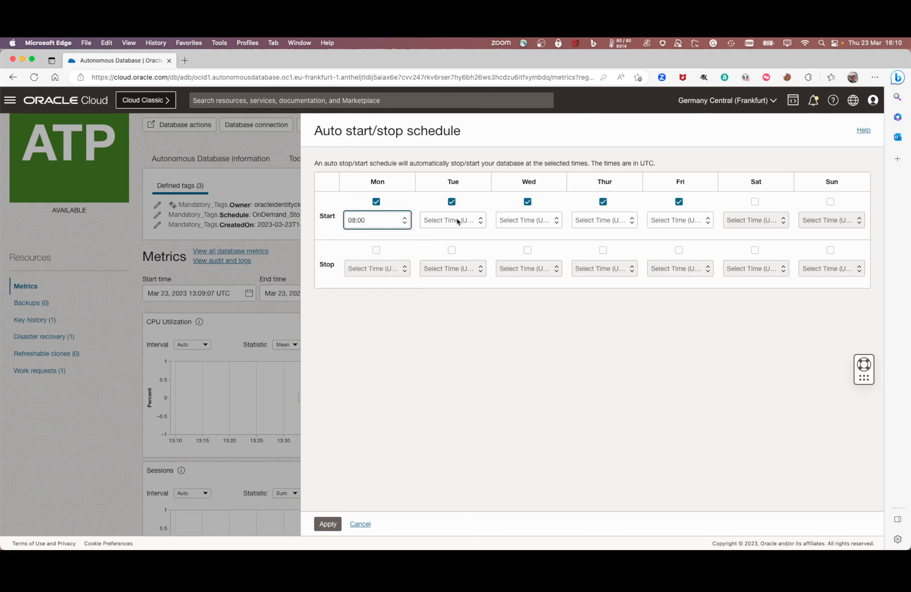
click(453, 219)
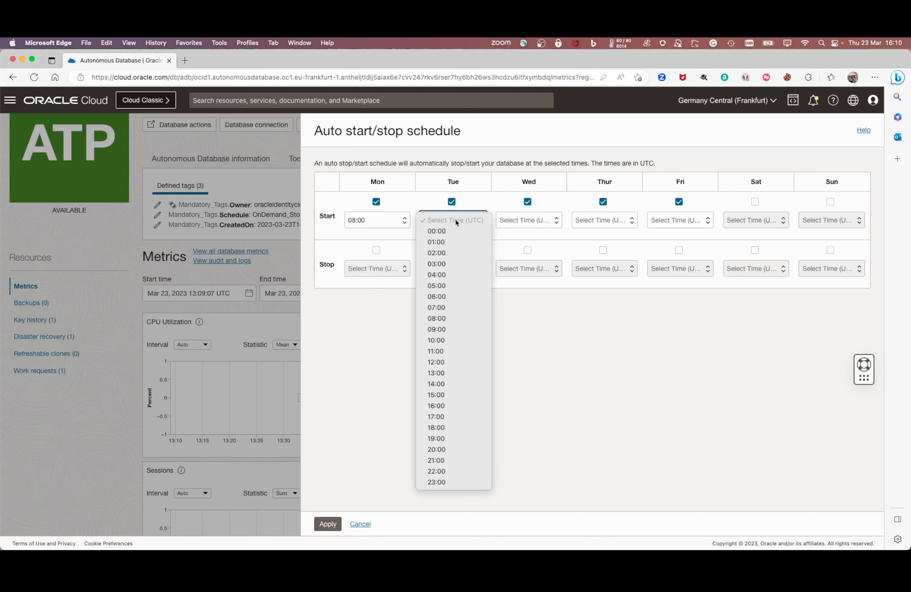
click(445, 319)
click(540, 226)
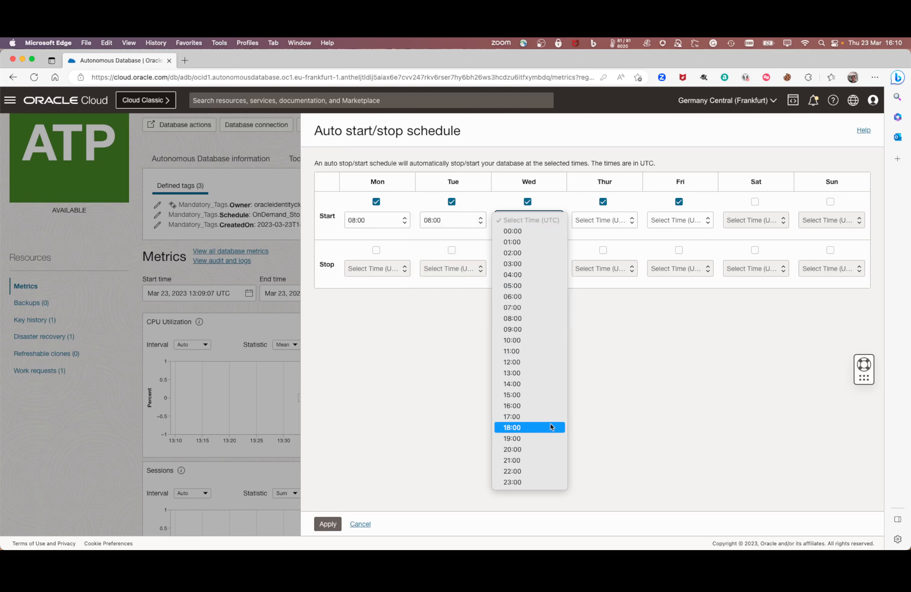
click(521, 318)
click(586, 220)
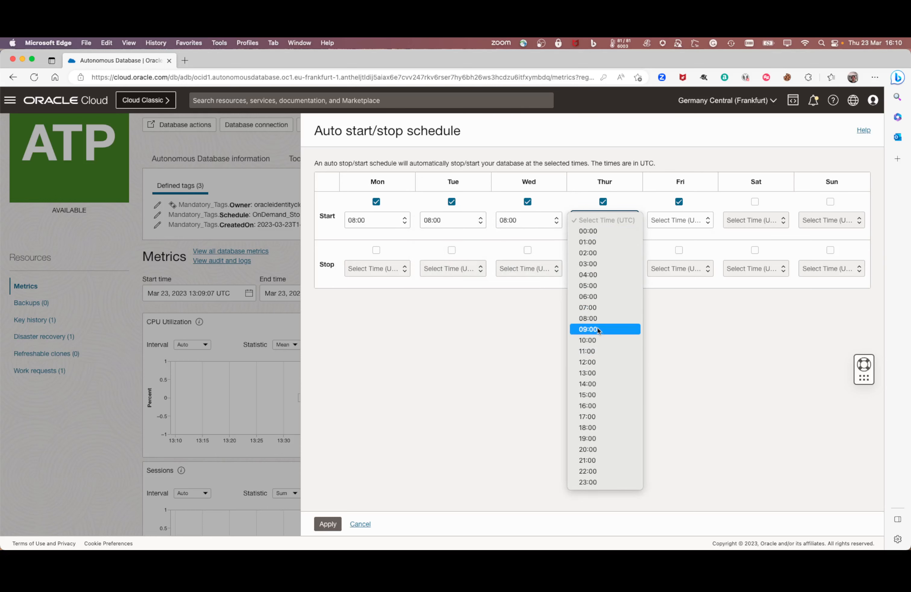
click(598, 317)
click(686, 221)
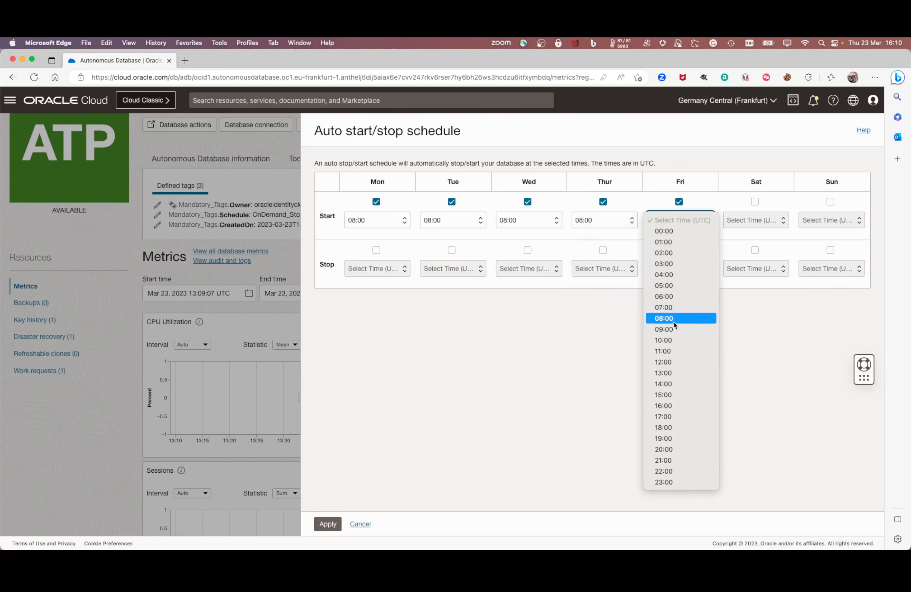
click(673, 319)
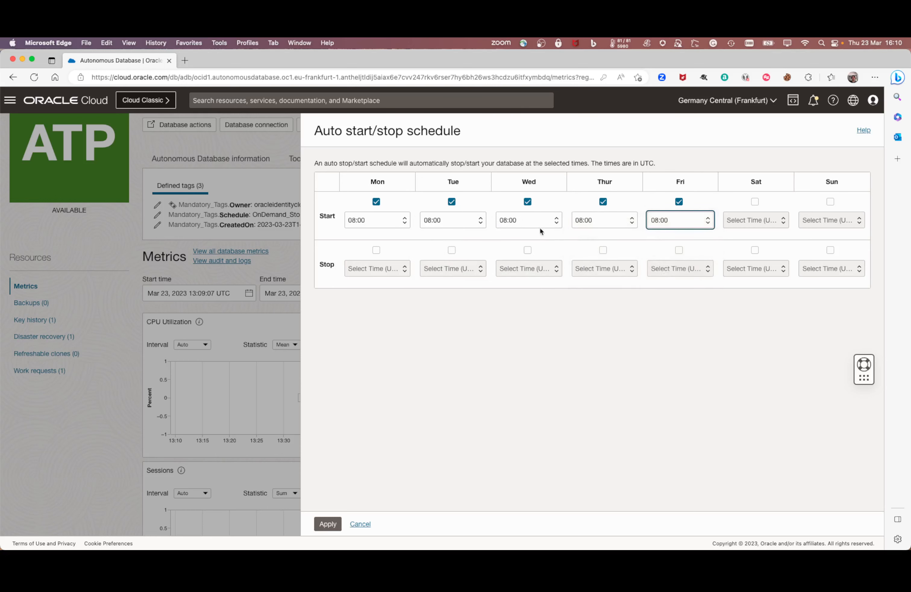
Step: Enable automatic stop Monday through Friday, with Monday stopping at 18:00
click(376, 250)
click(380, 269)
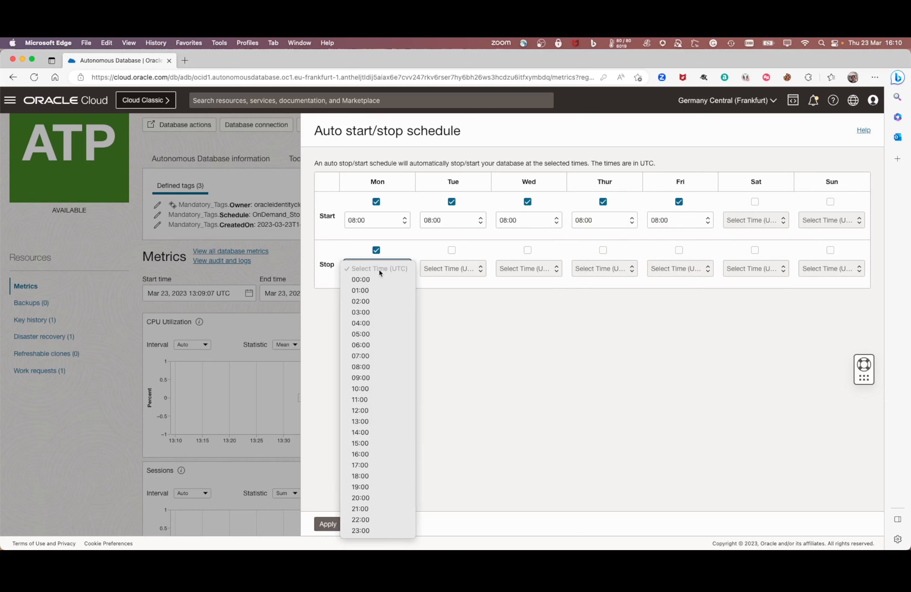
click(368, 477)
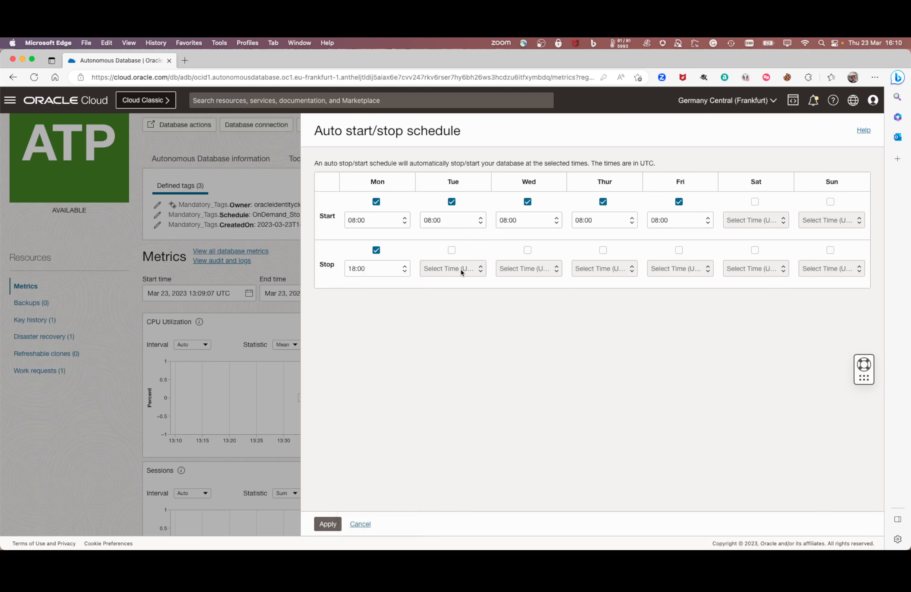
click(452, 250)
click(527, 250)
click(602, 250)
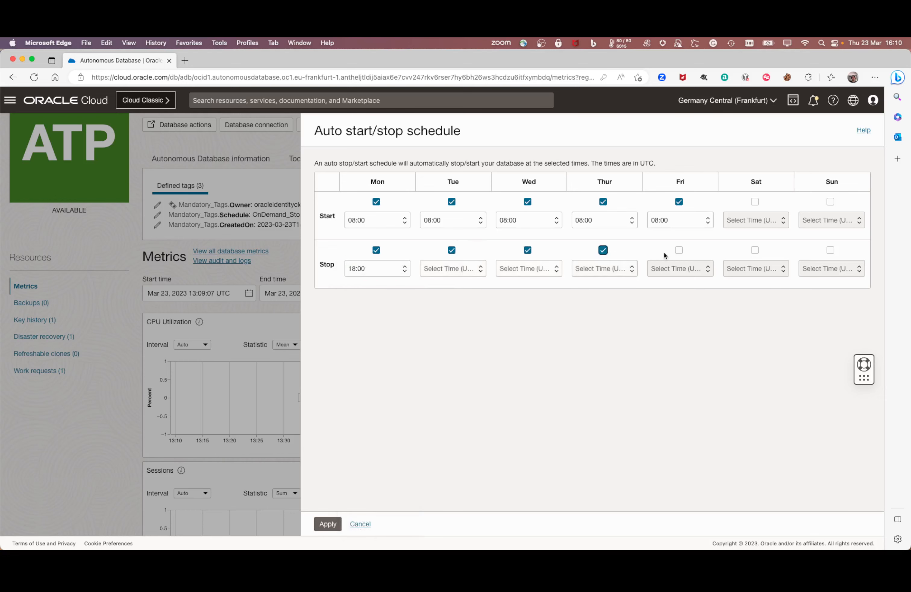
click(679, 250)
Step: Set Tuesday to Friday stop times to 18:00 and apply the schedule
click(466, 268)
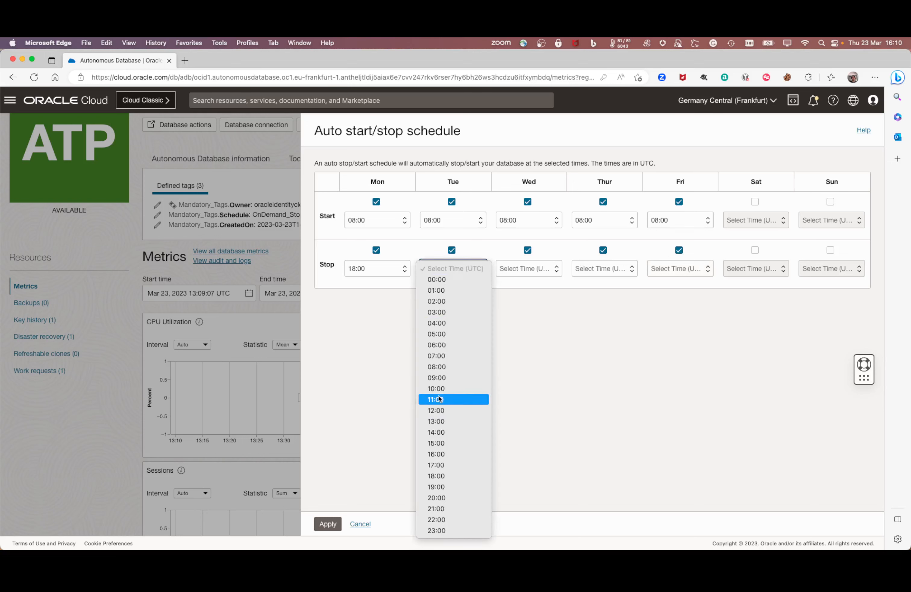
click(442, 476)
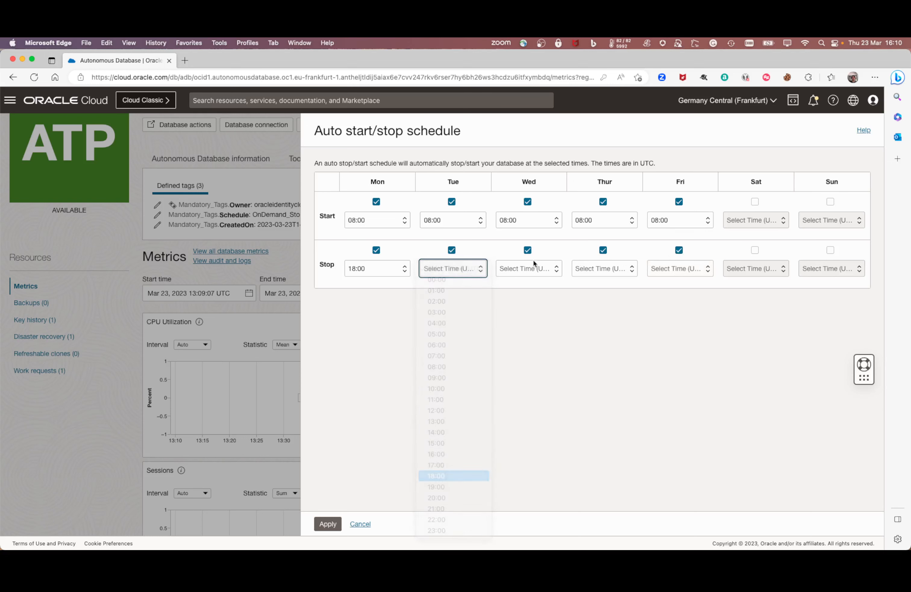
click(530, 269)
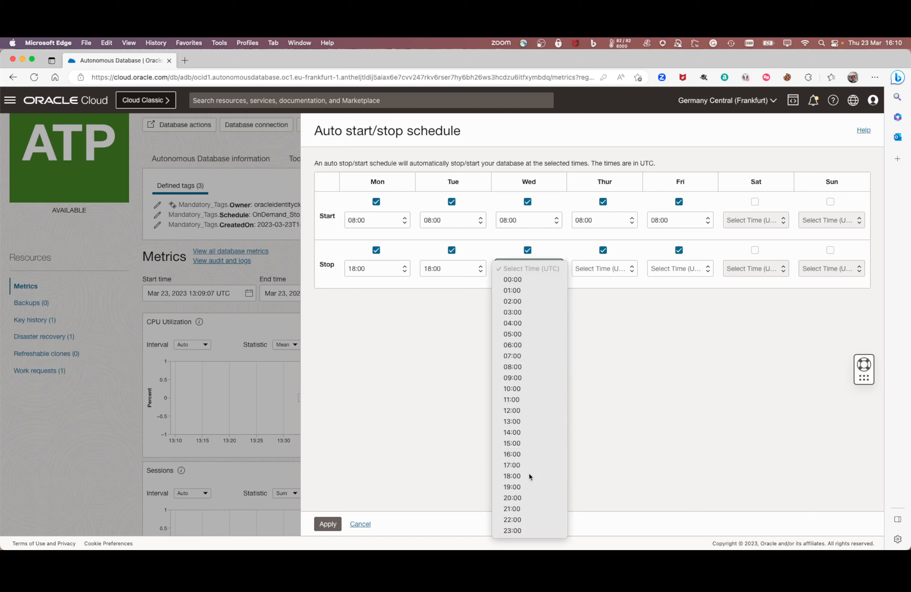
click(534, 476)
click(581, 268)
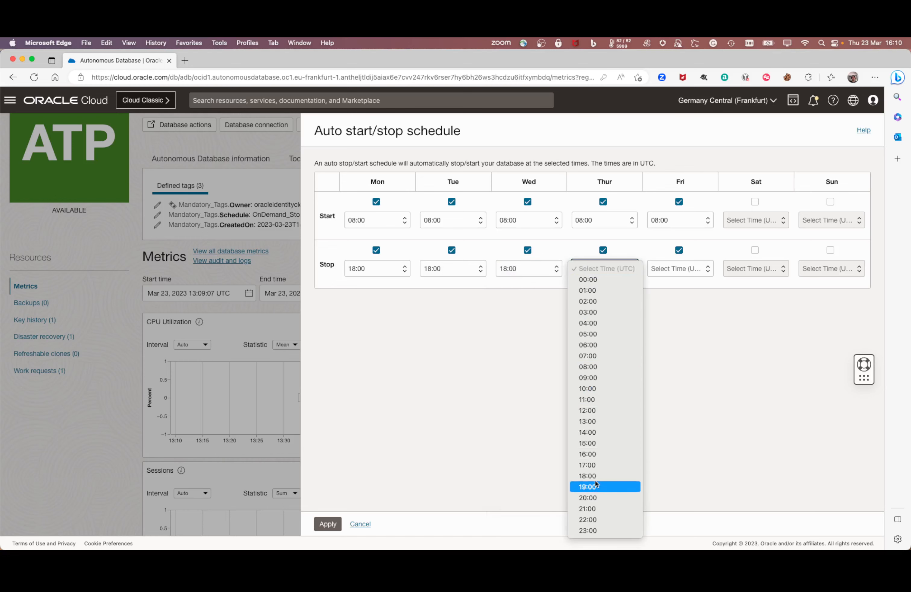
click(588, 476)
click(668, 269)
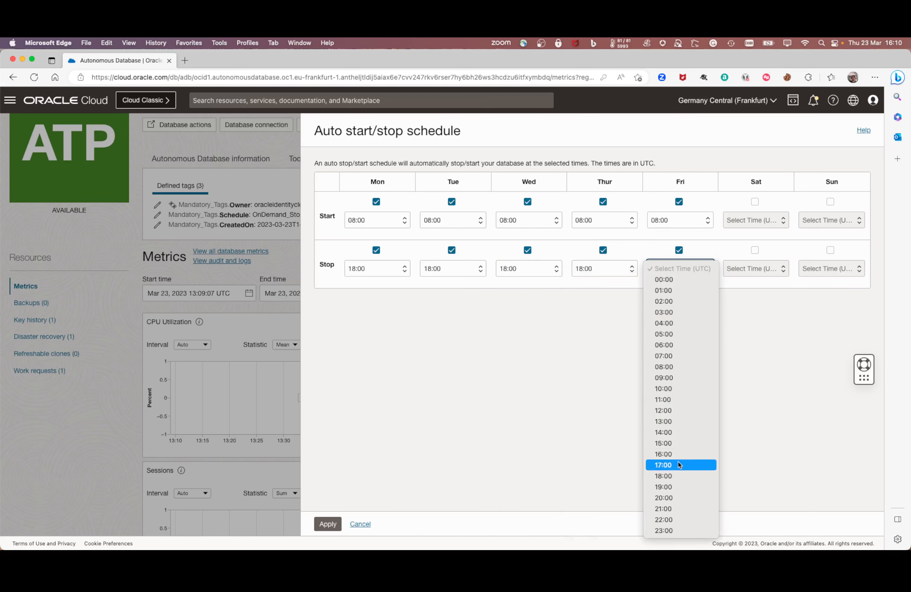
click(684, 475)
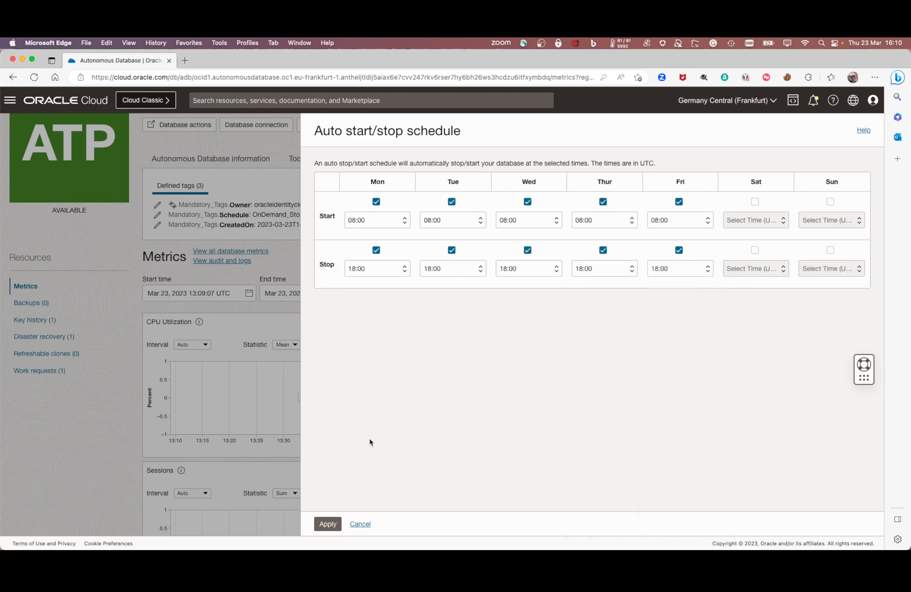
click(327, 524)
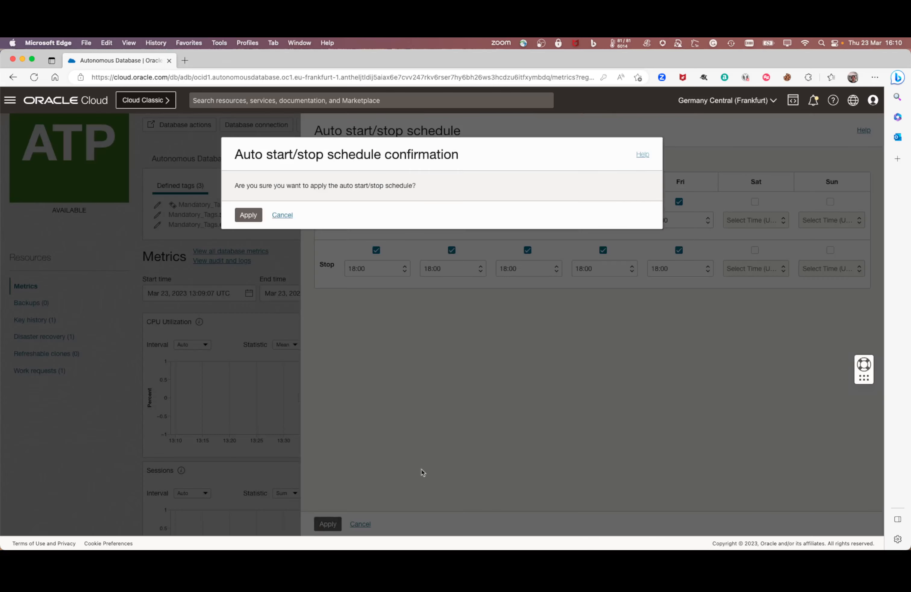
Step: Confirm applying the weekday auto start/stop schedule
click(237, 217)
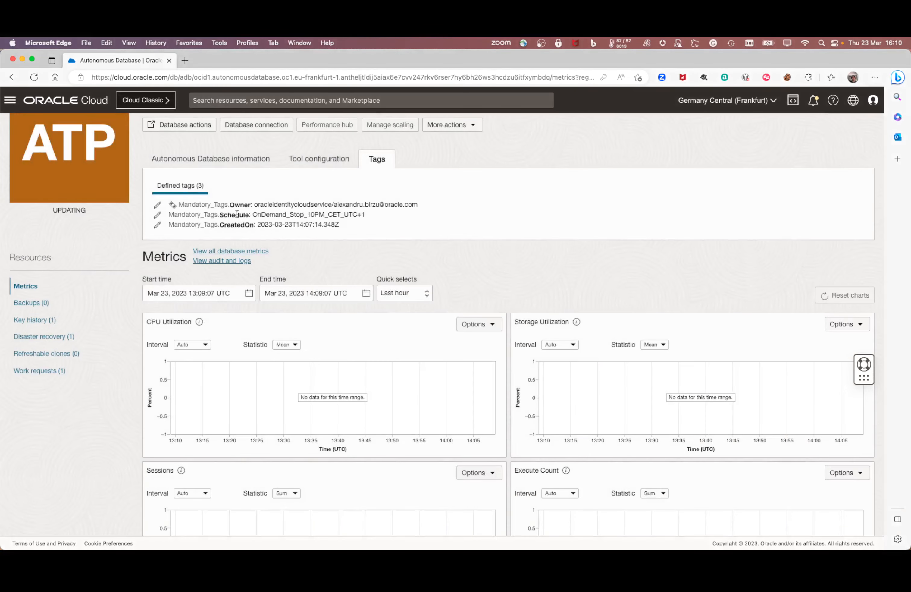
scroll(572, 272, up, 2)
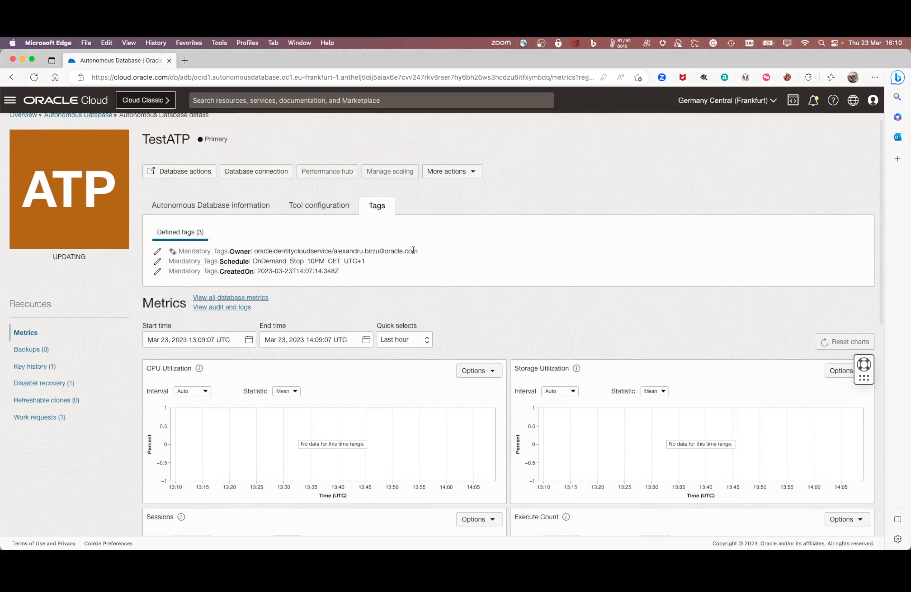
scroll(413, 250, up, 1)
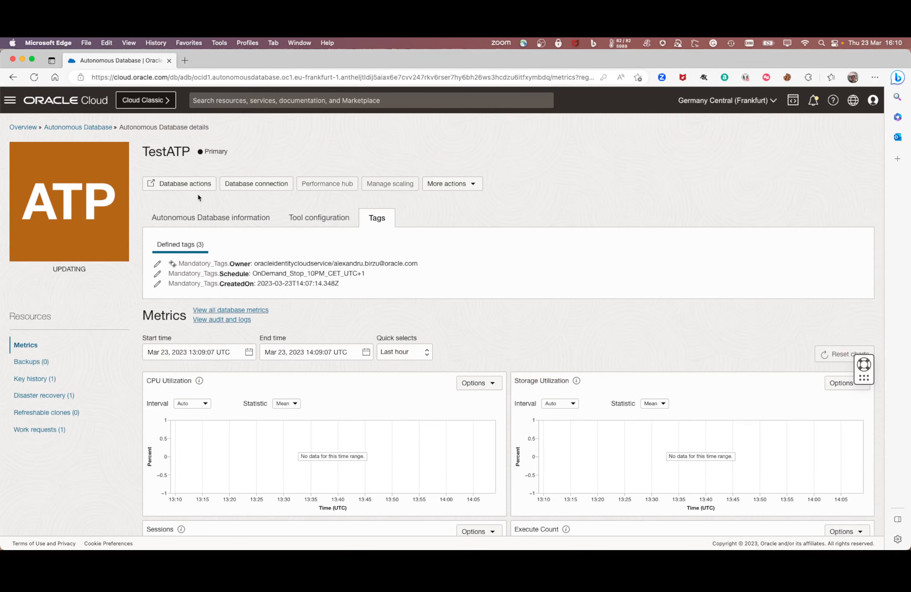
Step: Allow the blocked pop-up and launch Database Actions for TestATP
click(191, 187)
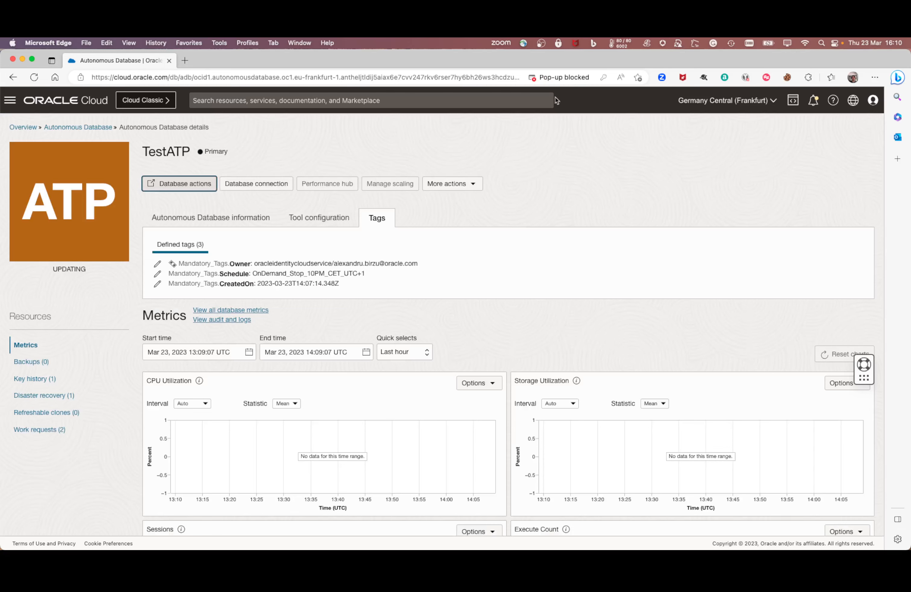
click(568, 78)
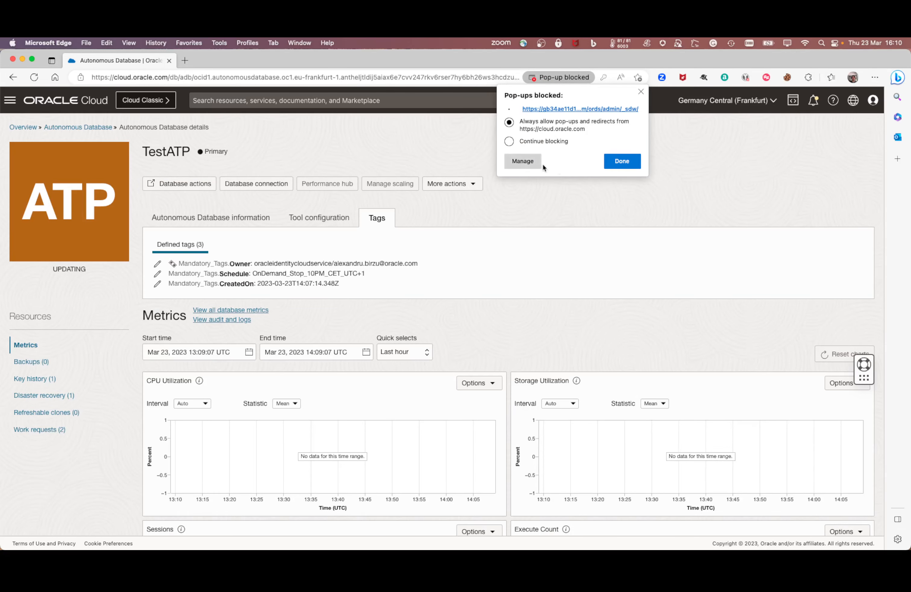
click(623, 165)
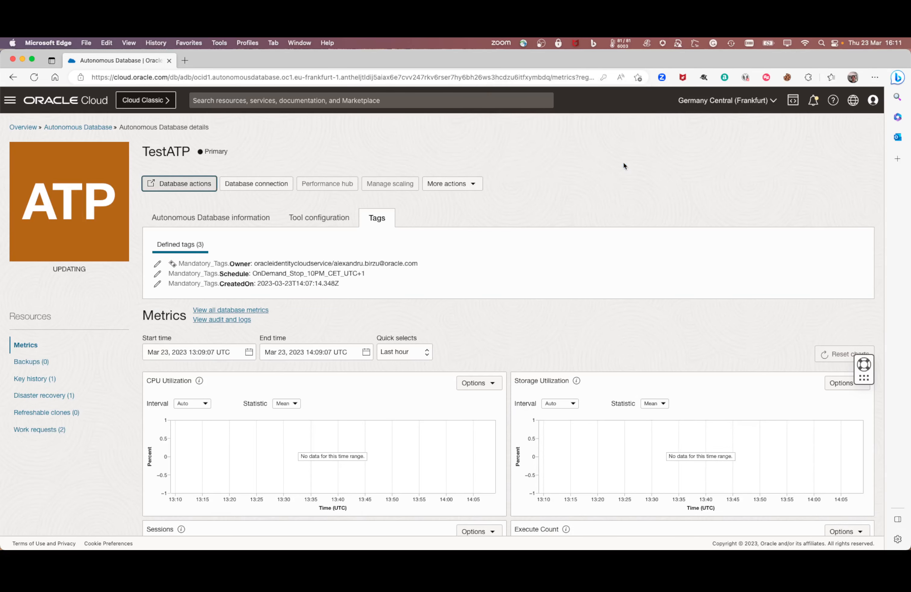
click(165, 181)
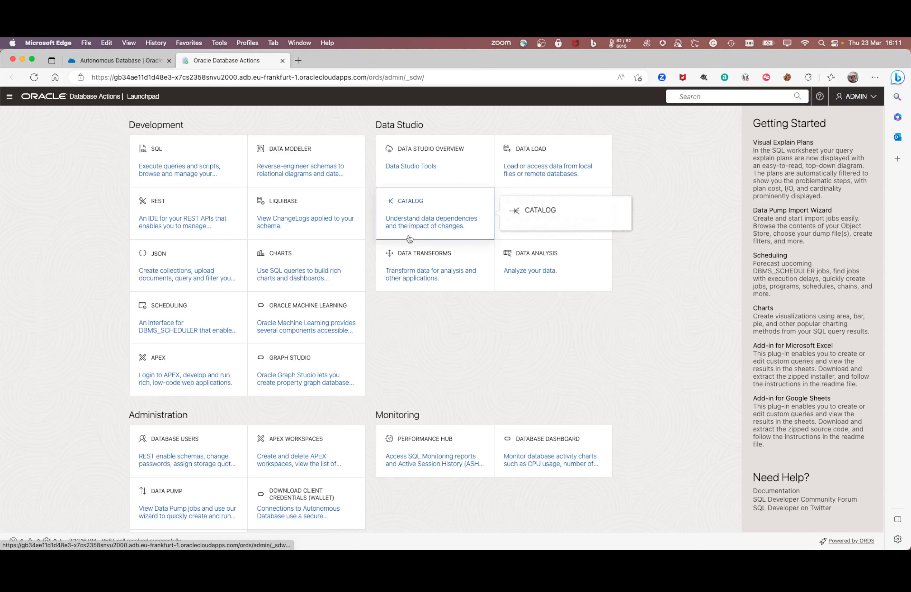
Step: Open the SQL worksheet in Database Actions and advance through the guided tour's opening steps
click(868, 97)
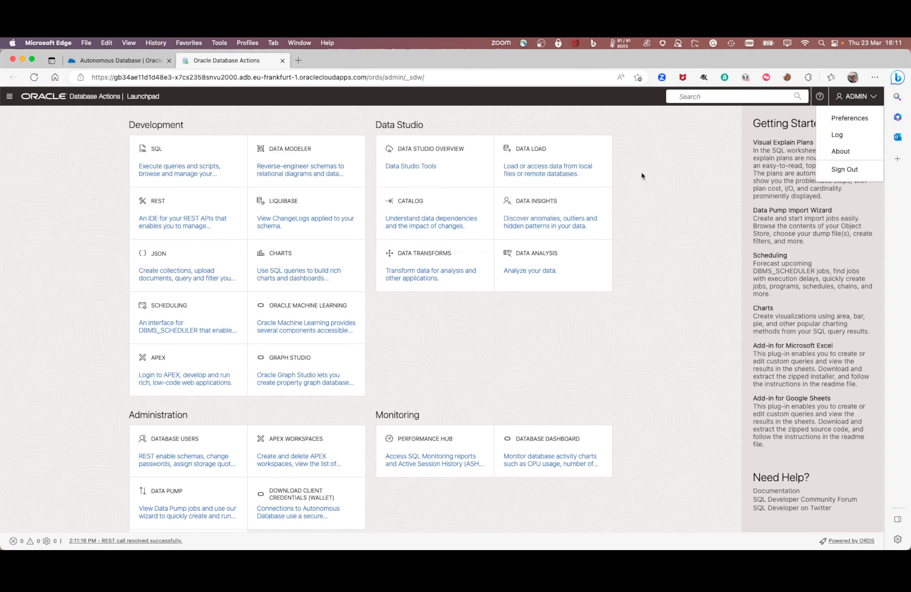
click(166, 177)
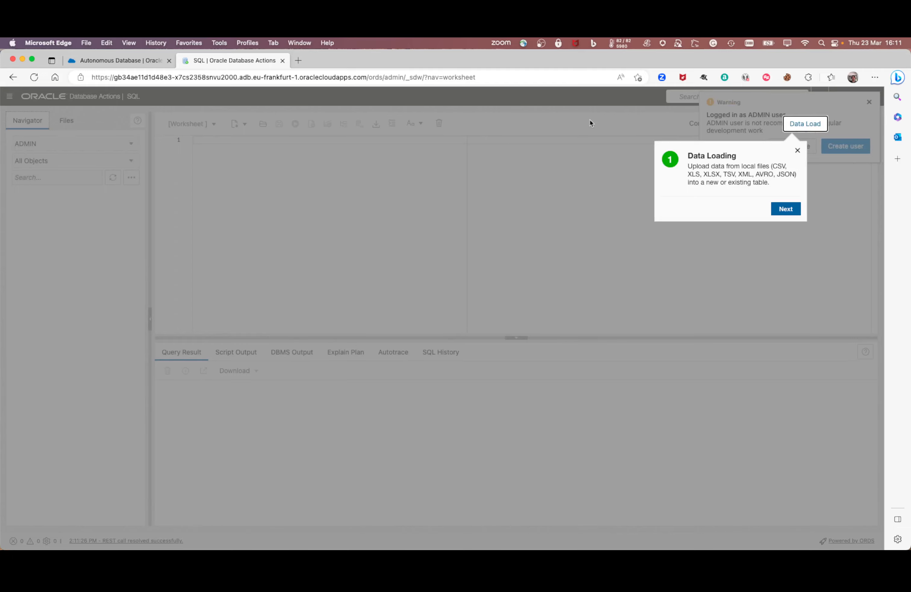
click(784, 210)
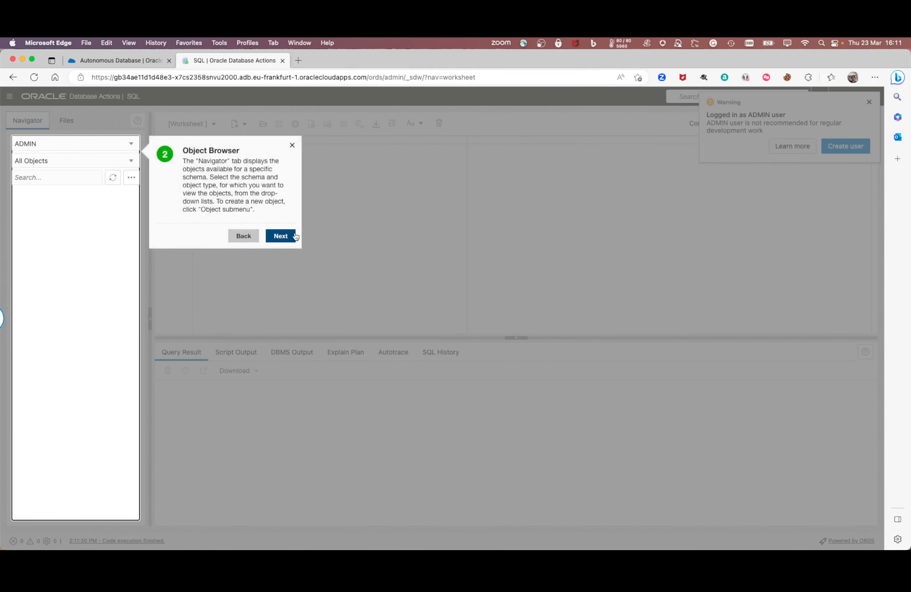
click(291, 235)
click(286, 228)
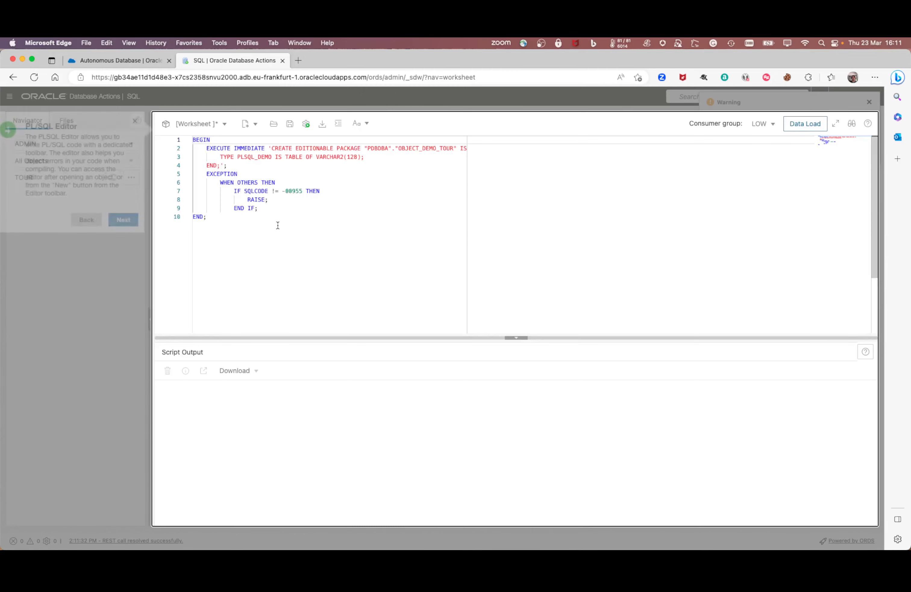
click(135, 221)
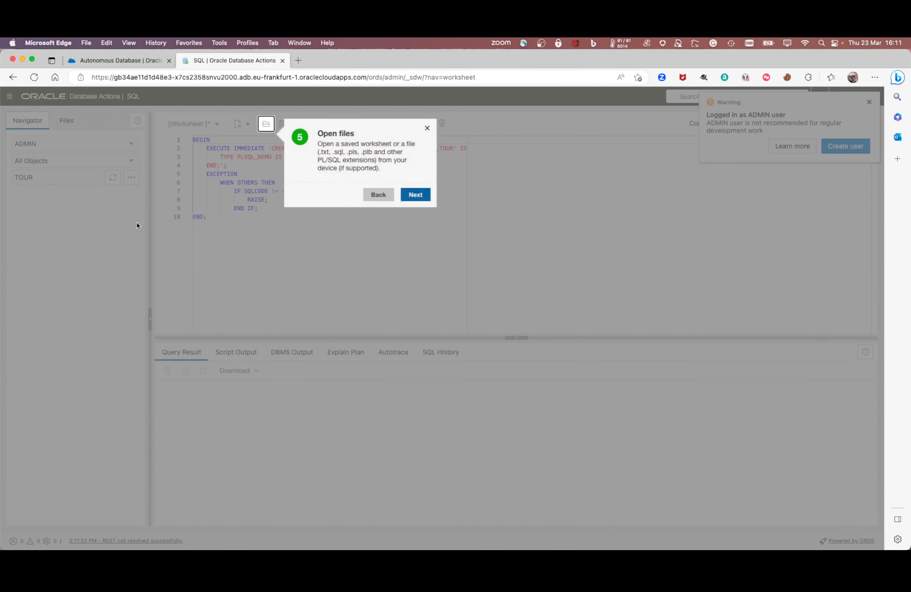
click(416, 194)
Step: Format and run the tour's sample query listing numbers under NUM, then return to the console
click(284, 188)
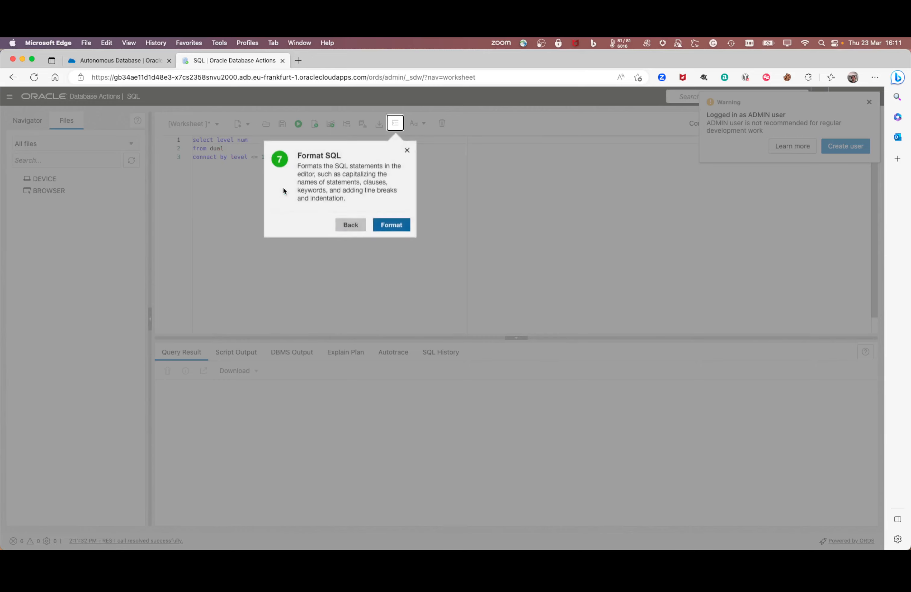
click(400, 224)
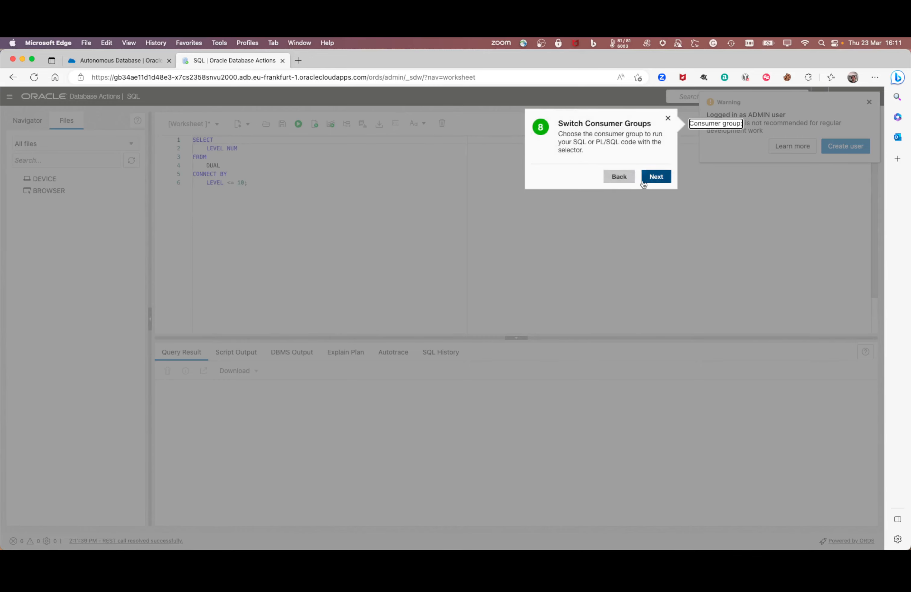
click(650, 178)
click(397, 217)
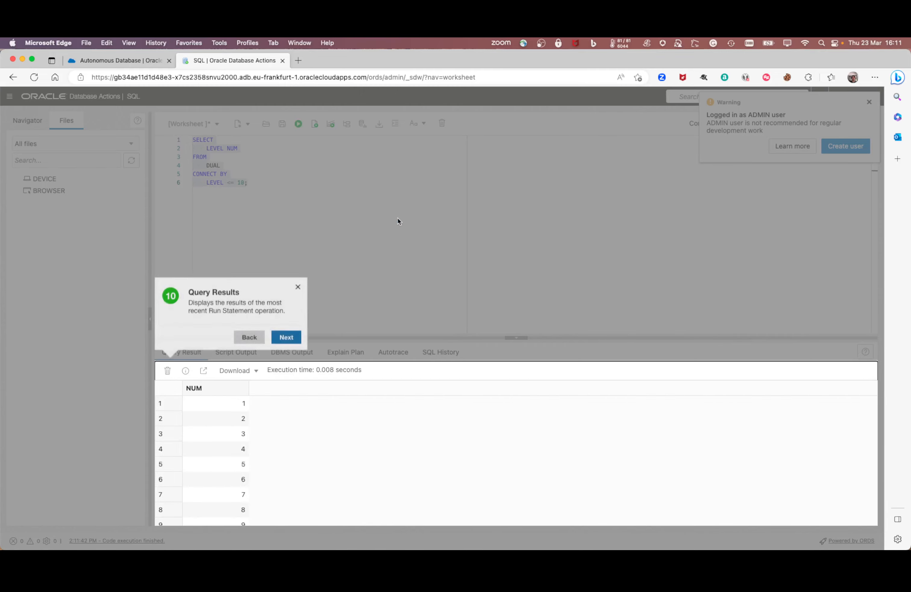
click(286, 338)
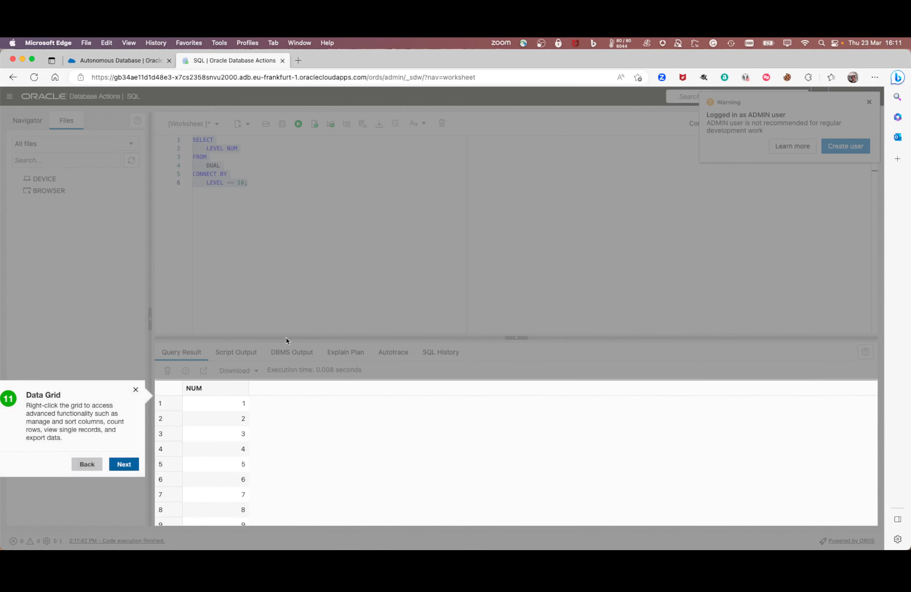
click(127, 466)
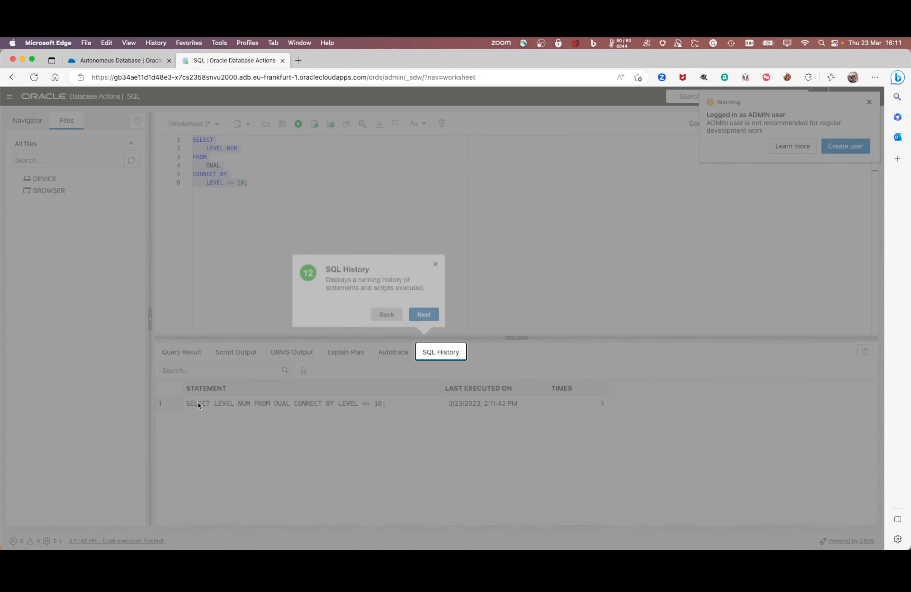
click(147, 59)
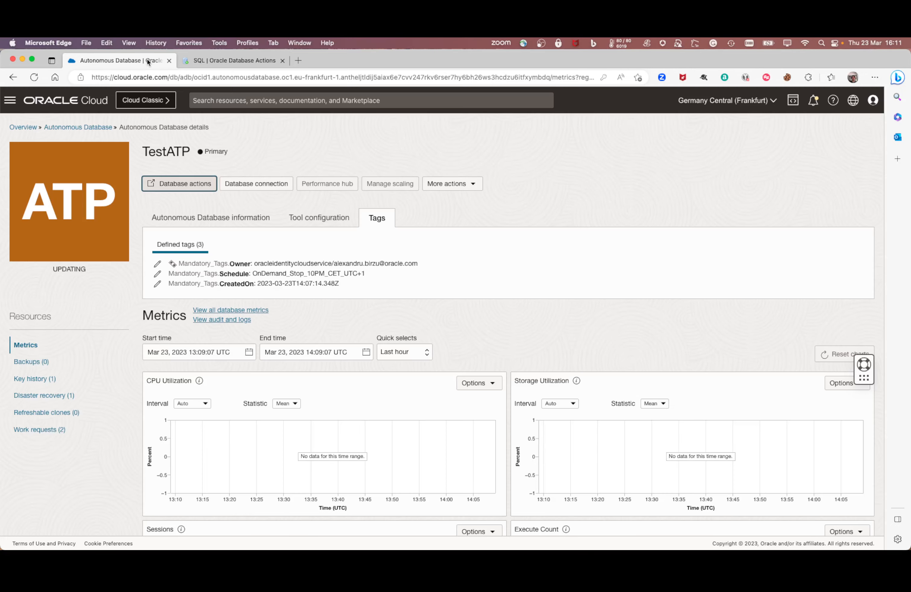
Step: Reopen TestATP from the Autonomous Databases list and review its details: Updating, 1 OCPU, 1 TB storage
click(82, 127)
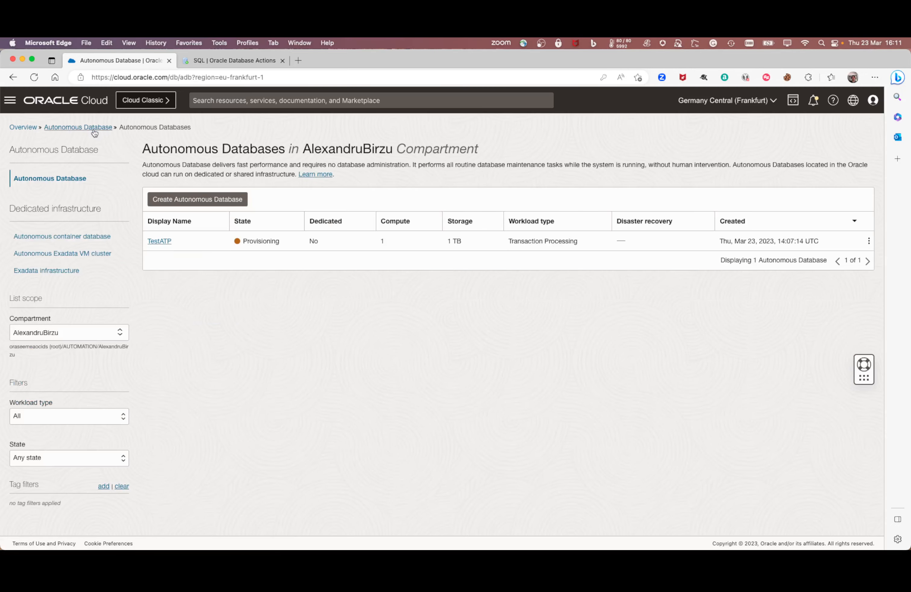
click(165, 240)
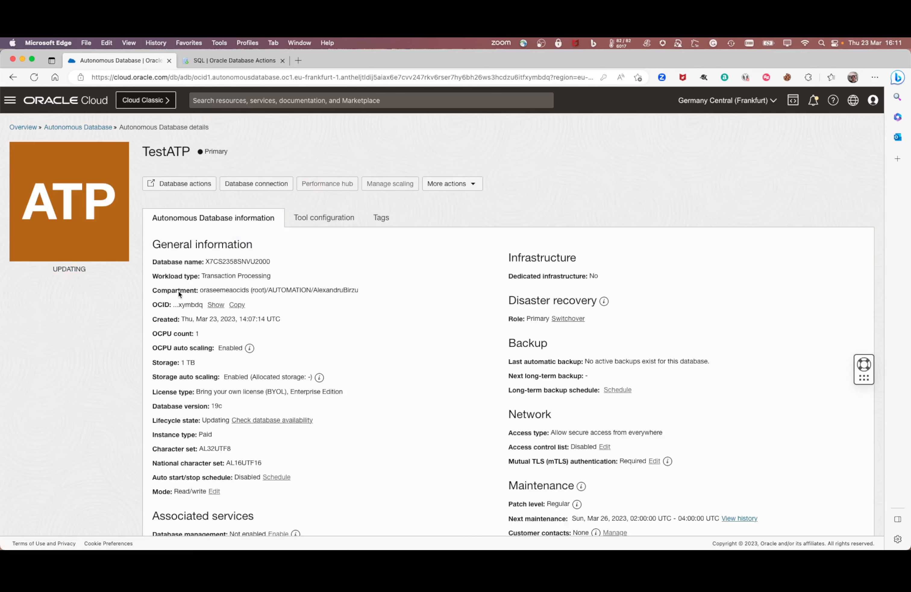
scroll(352, 409, down, 3)
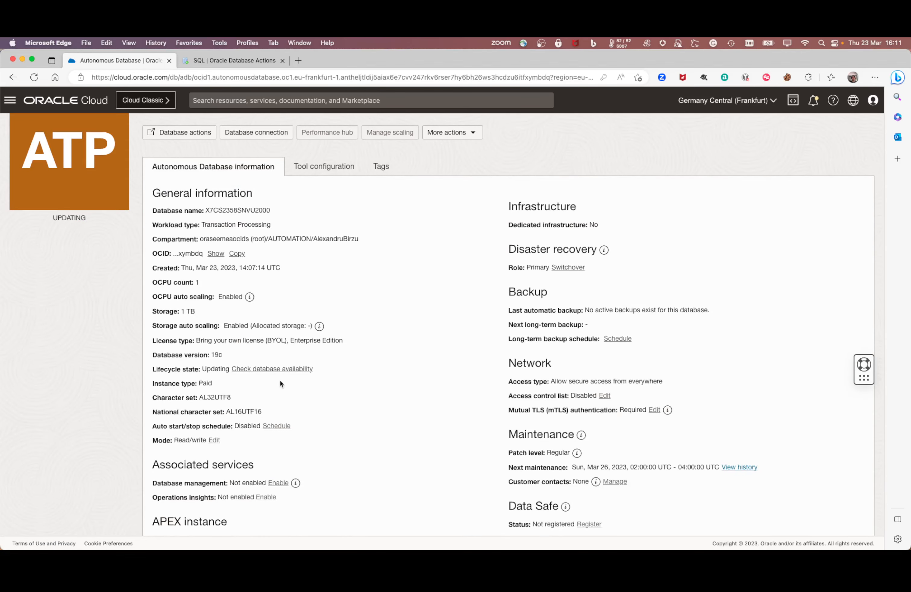
scroll(279, 379, down, 4)
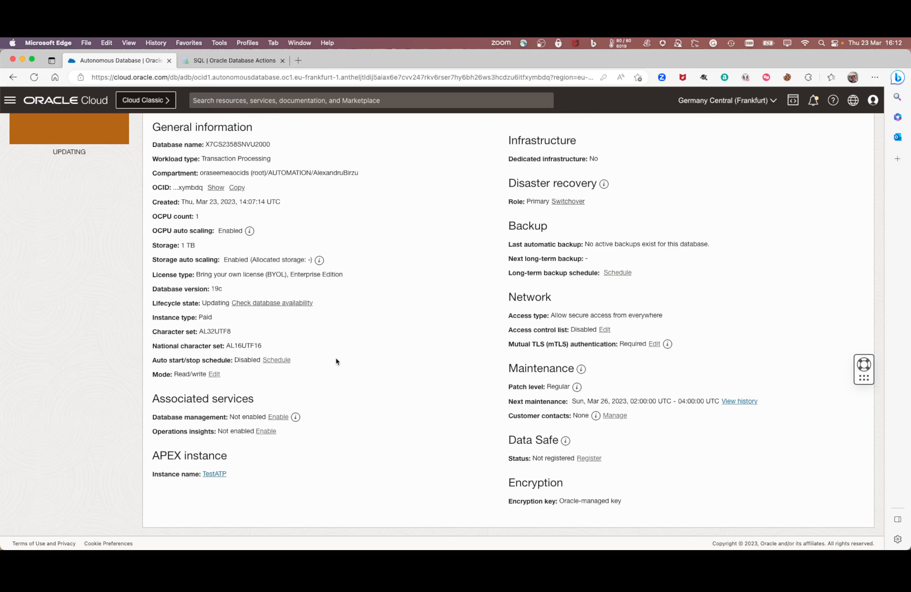
scroll(336, 361, down, 10)
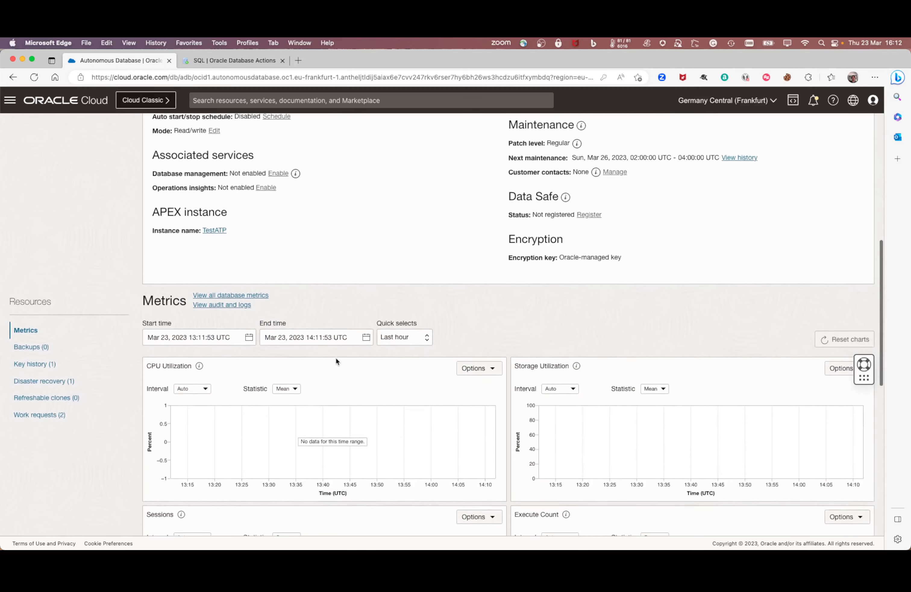
scroll(335, 359, up, 9)
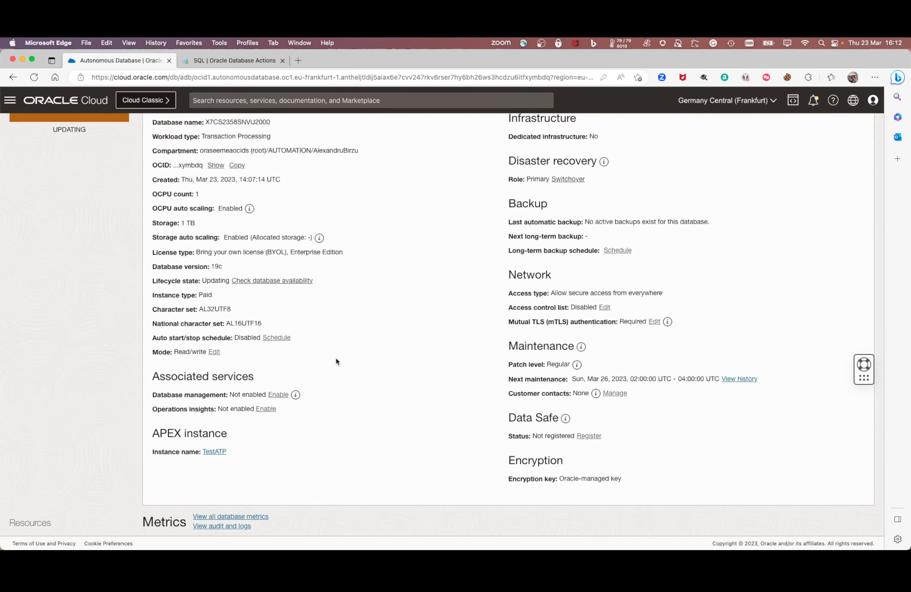
scroll(336, 360, up, 4)
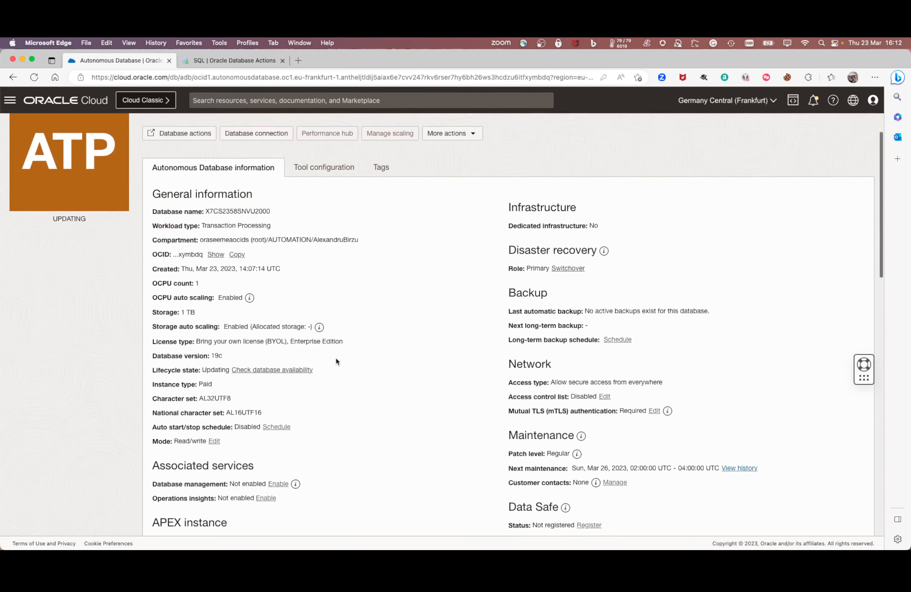
click(304, 369)
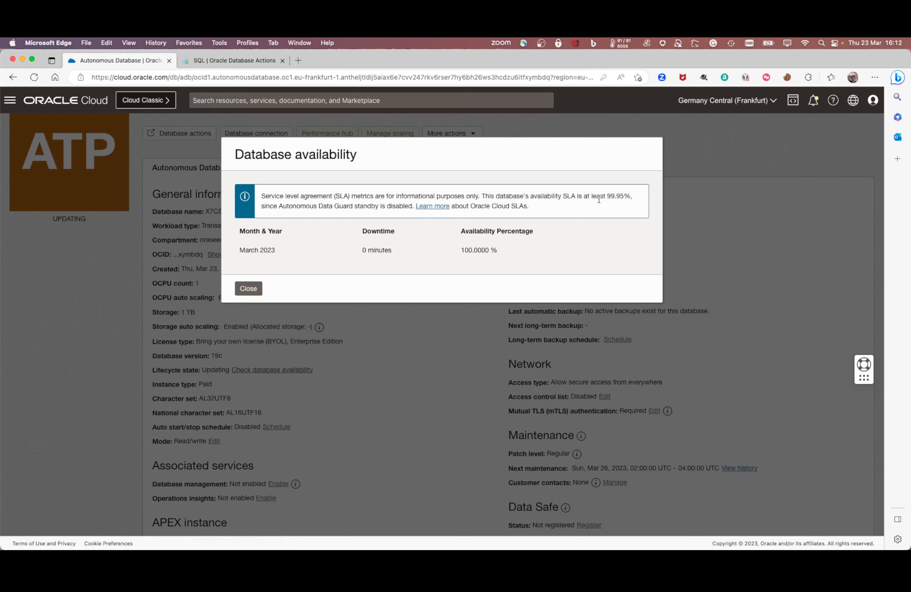
drag(610, 197, 634, 196)
click(247, 292)
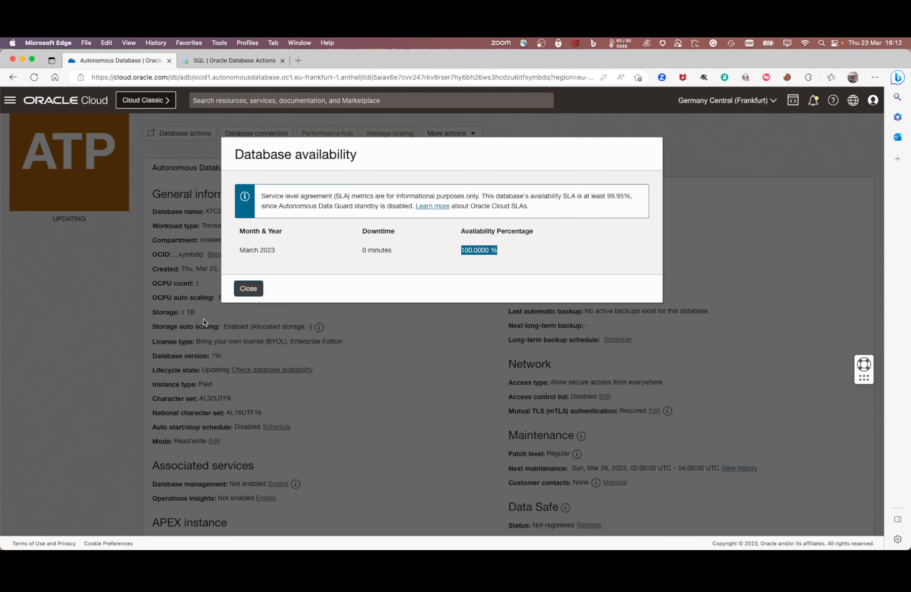
scroll(277, 298, up, 2)
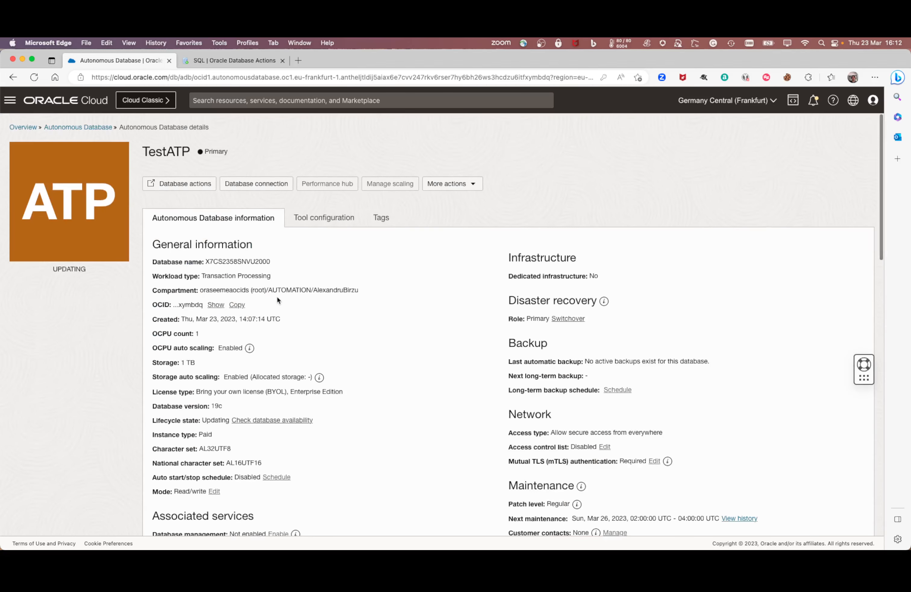